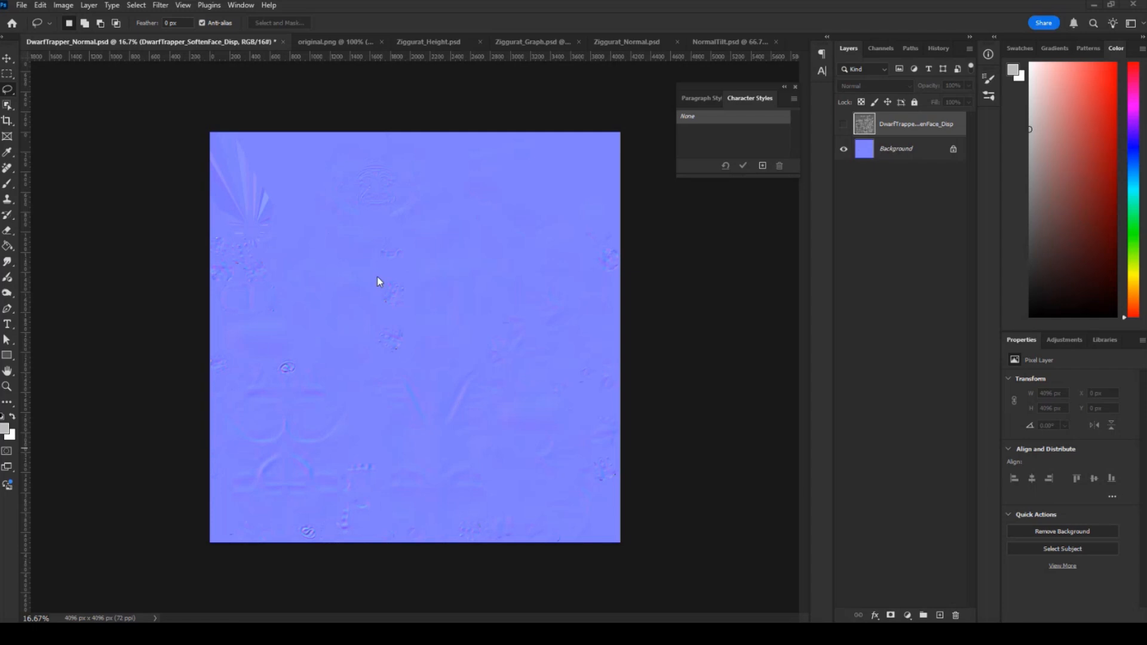
Show the displacement layer above the background in DwarfTrapper_Normal.psd, and bring up original.png.
click(843, 125)
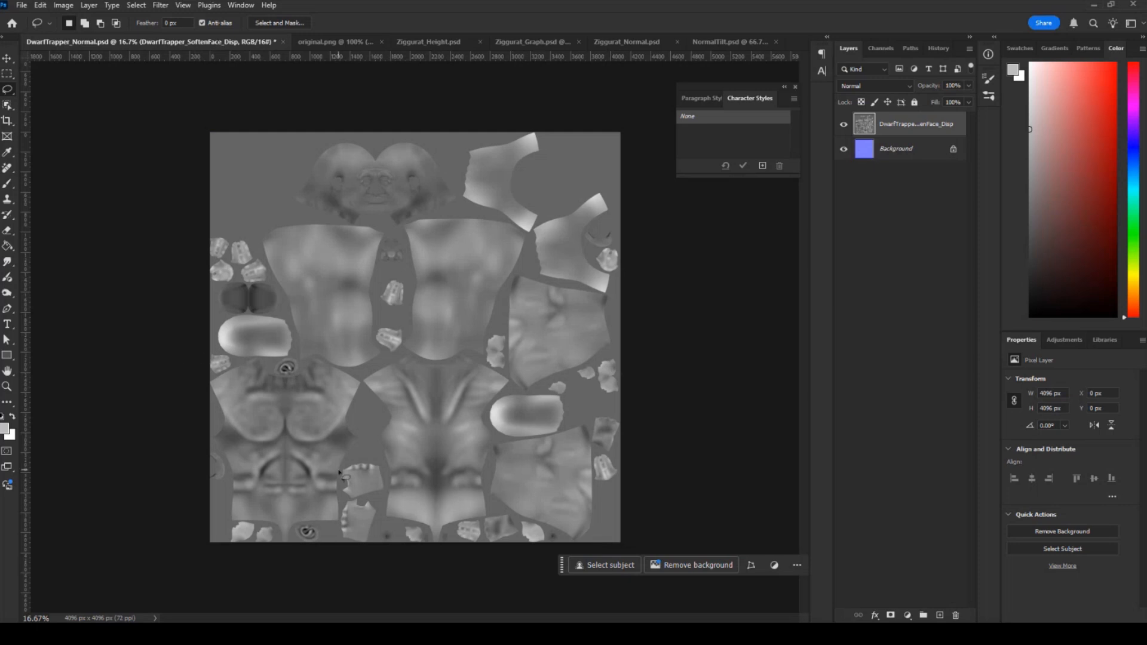
click(326, 39)
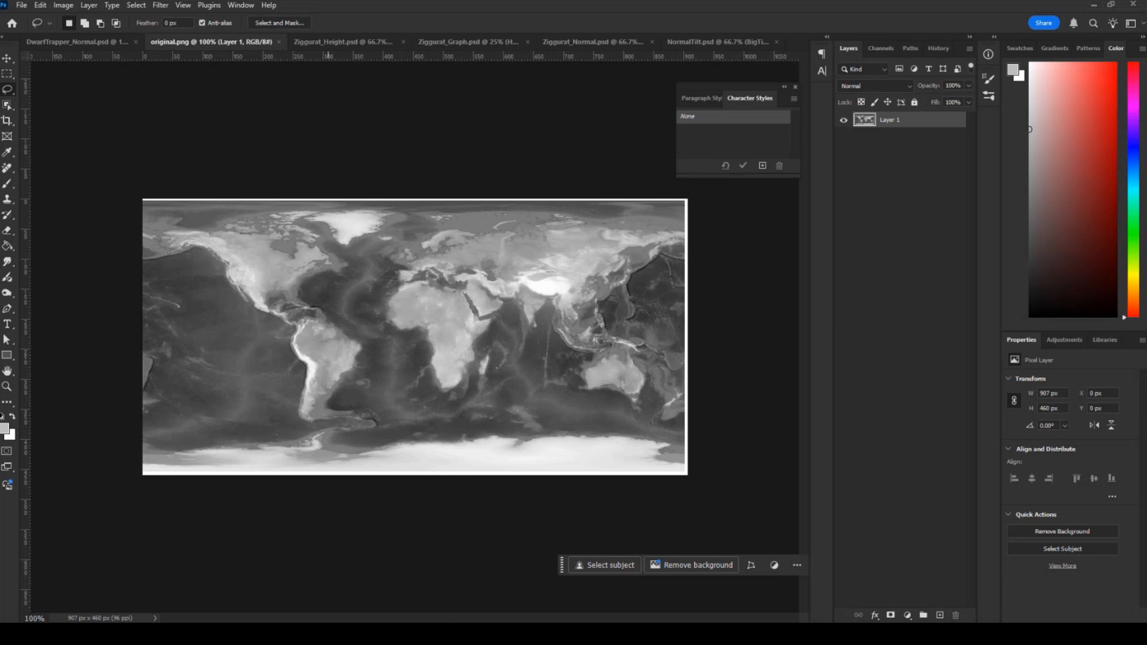
Switch to Maya, turn on textured shading for the Height plane, and examine its stepped relief from low and high angles.
mouse_move(418, 634)
click(419, 579)
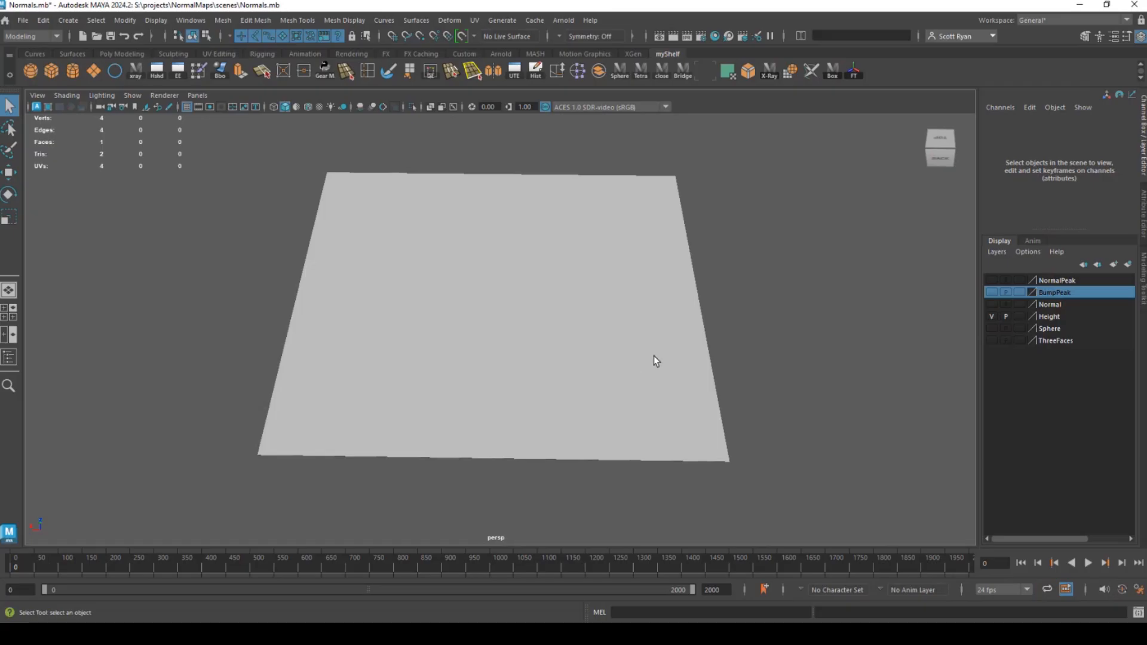
drag(614, 349, 572, 306)
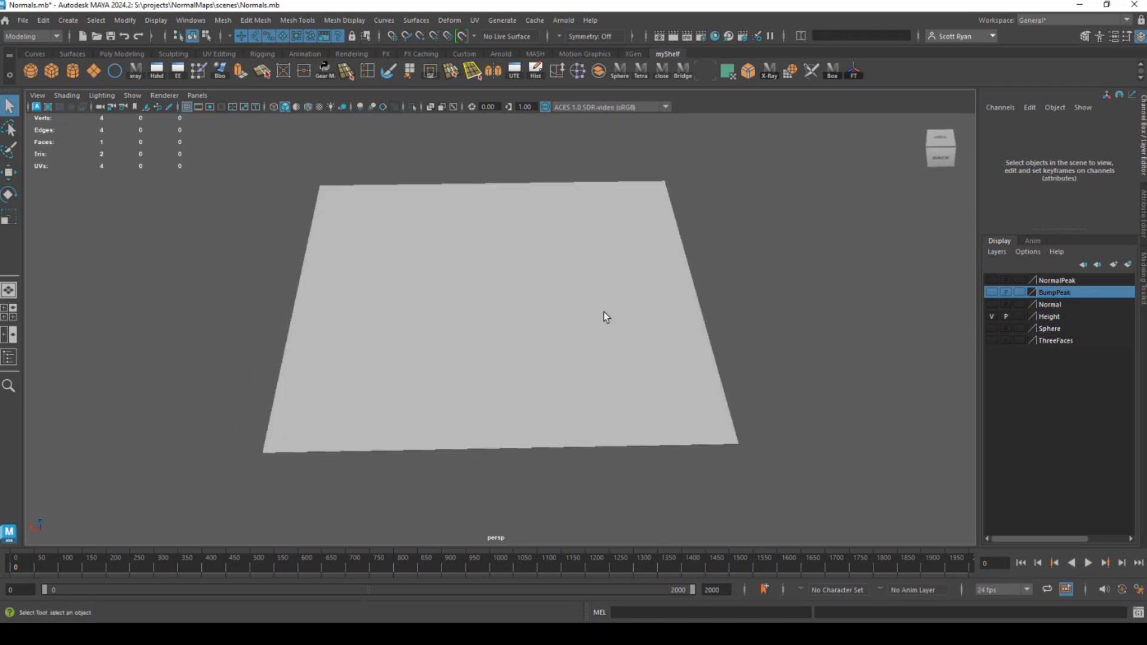
key(6)
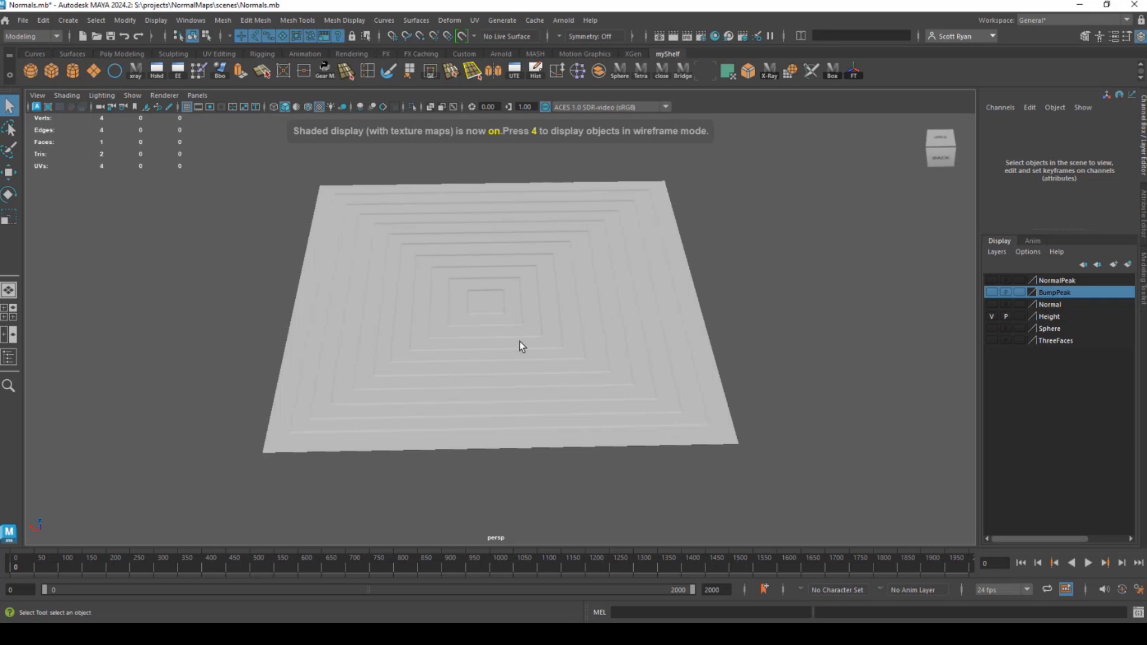
mouse_move(520, 345)
mouse_down()
mouse_move(512, 384)
mouse_move(609, 315)
mouse_move(523, 323)
mouse_up()
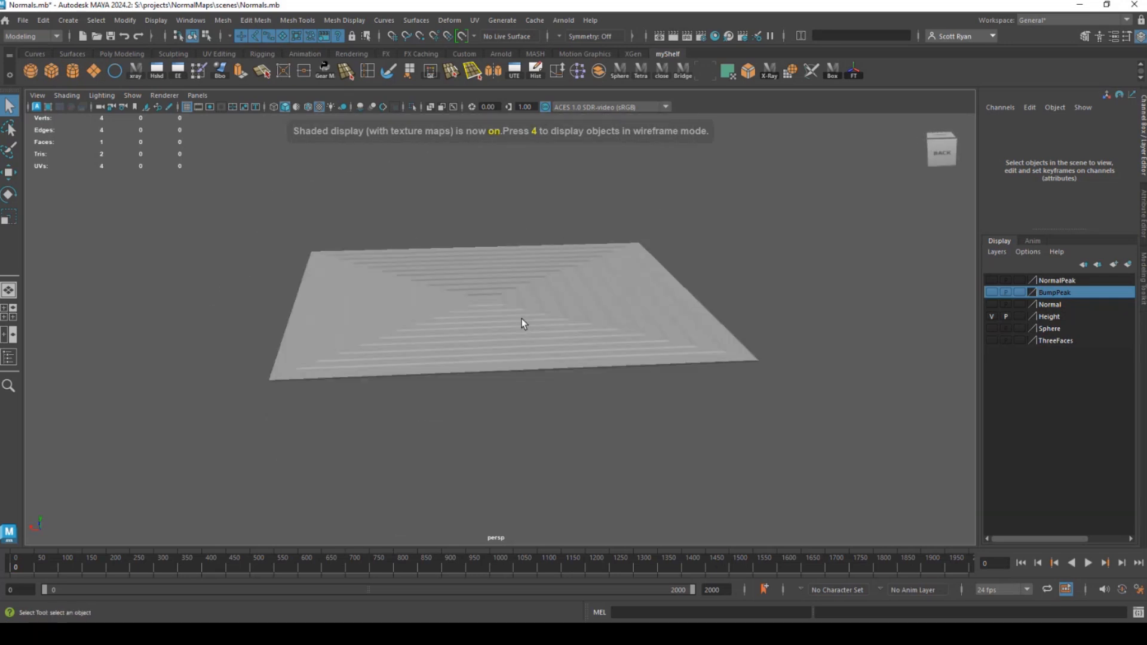
scroll(523, 324, up, 5)
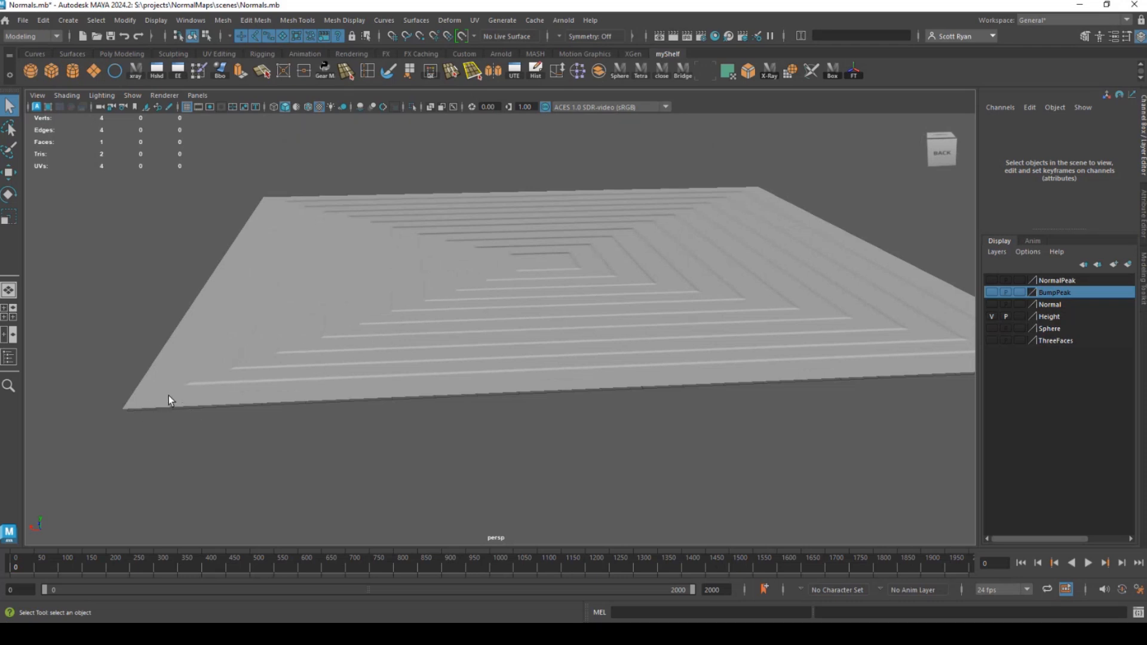
drag(536, 367, 443, 340)
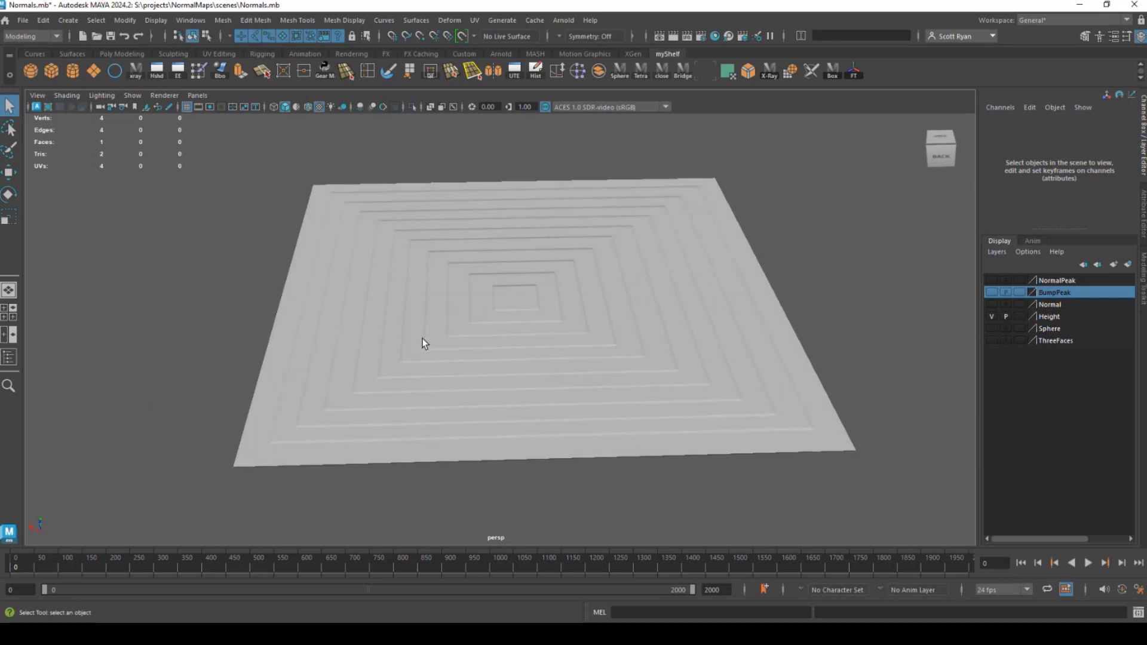
scroll(422, 338, down, 2)
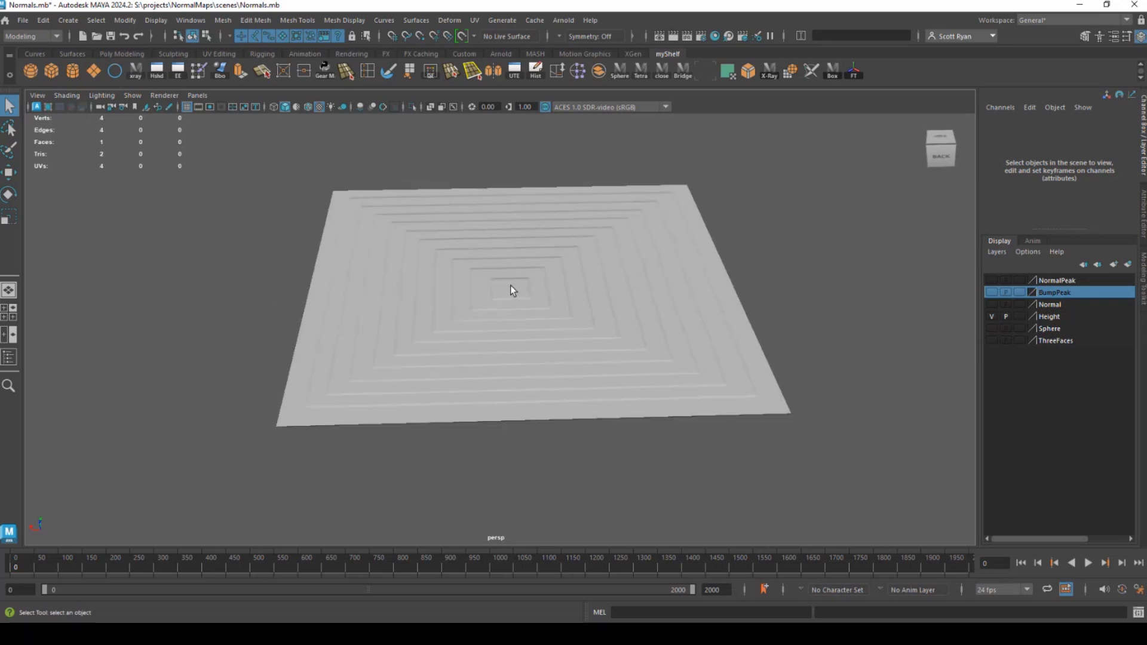
drag(508, 291, 474, 357)
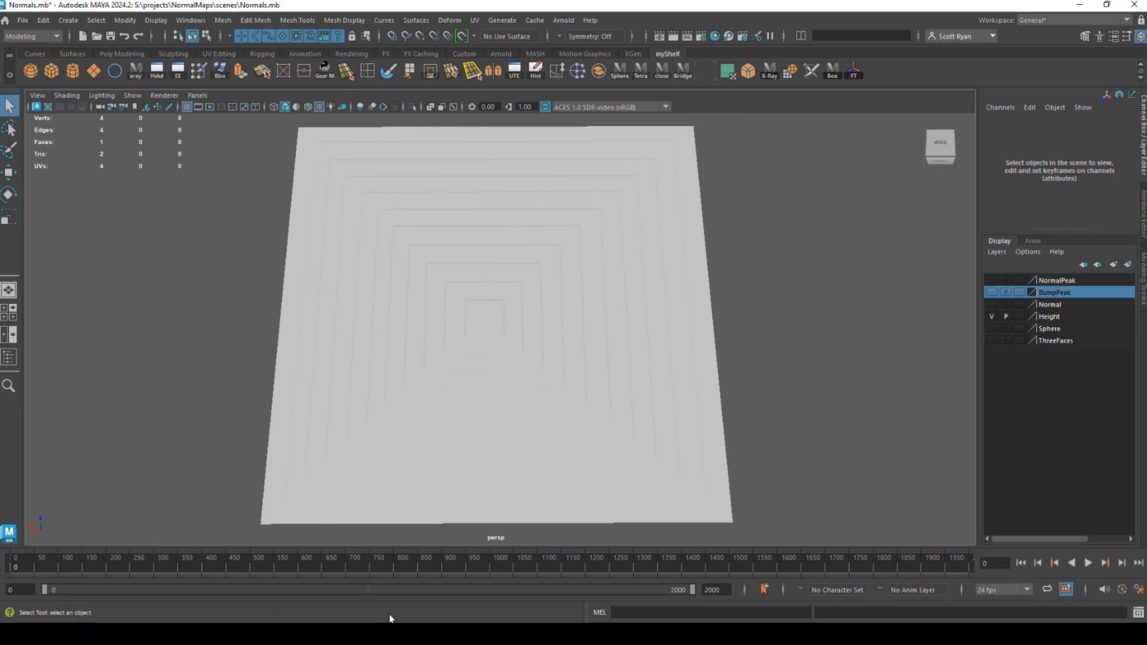
Switch to Photoshop, view Ziggurat_Height.psd, and show the Height layer in Ziggurat_Graph.psd.
mouse_move(391, 619)
click(395, 577)
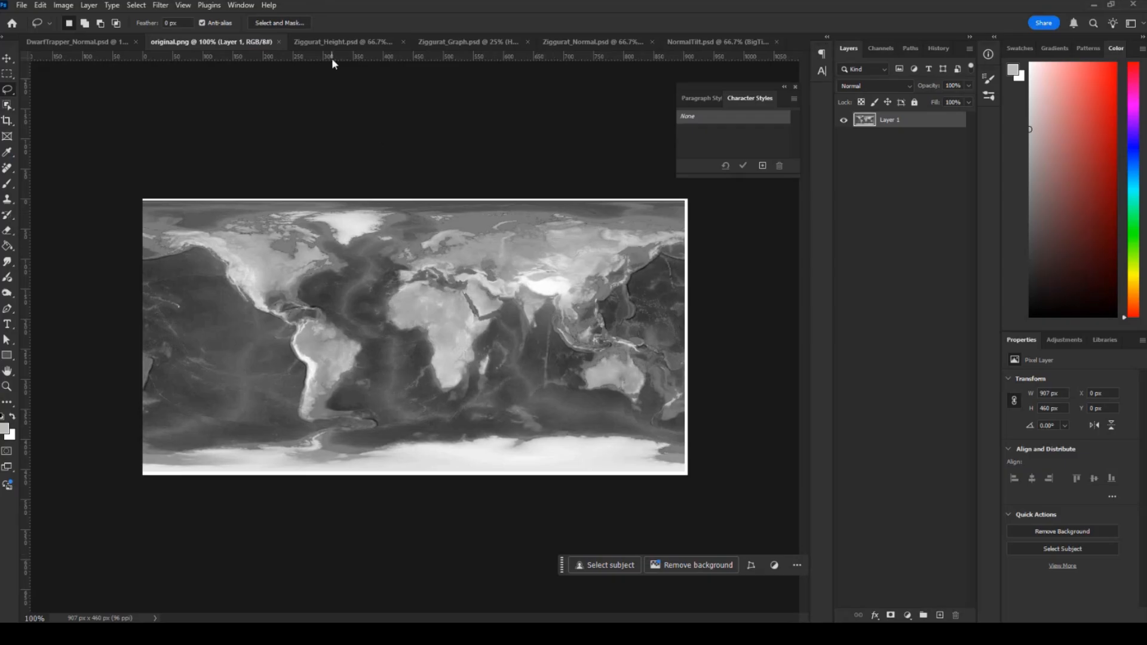
click(330, 42)
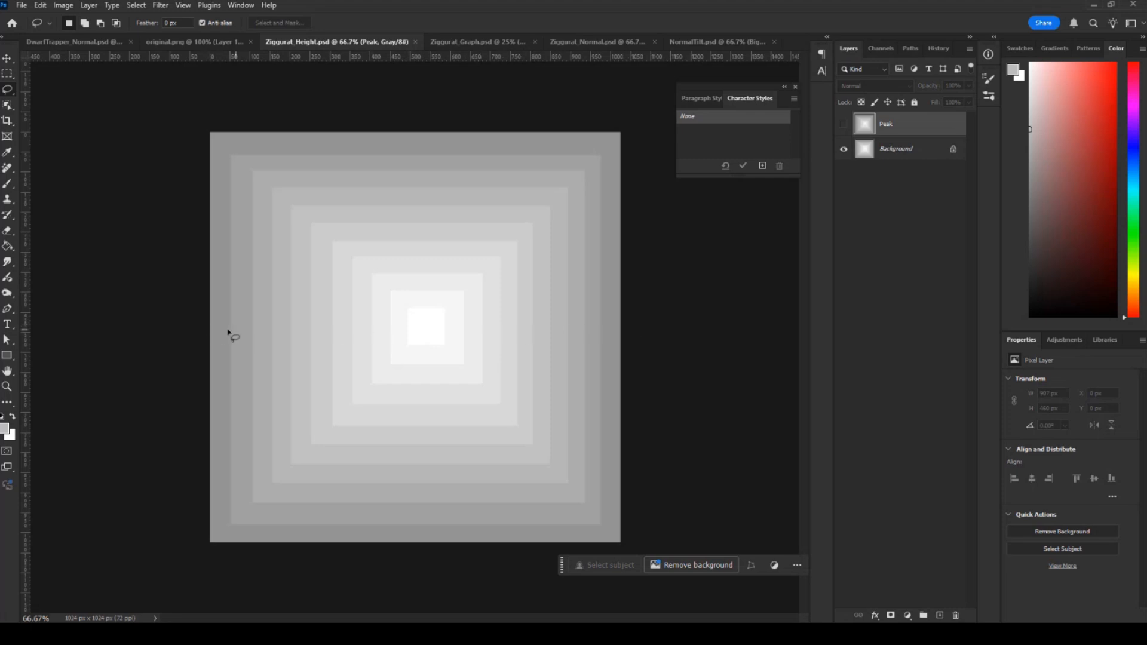
click(469, 41)
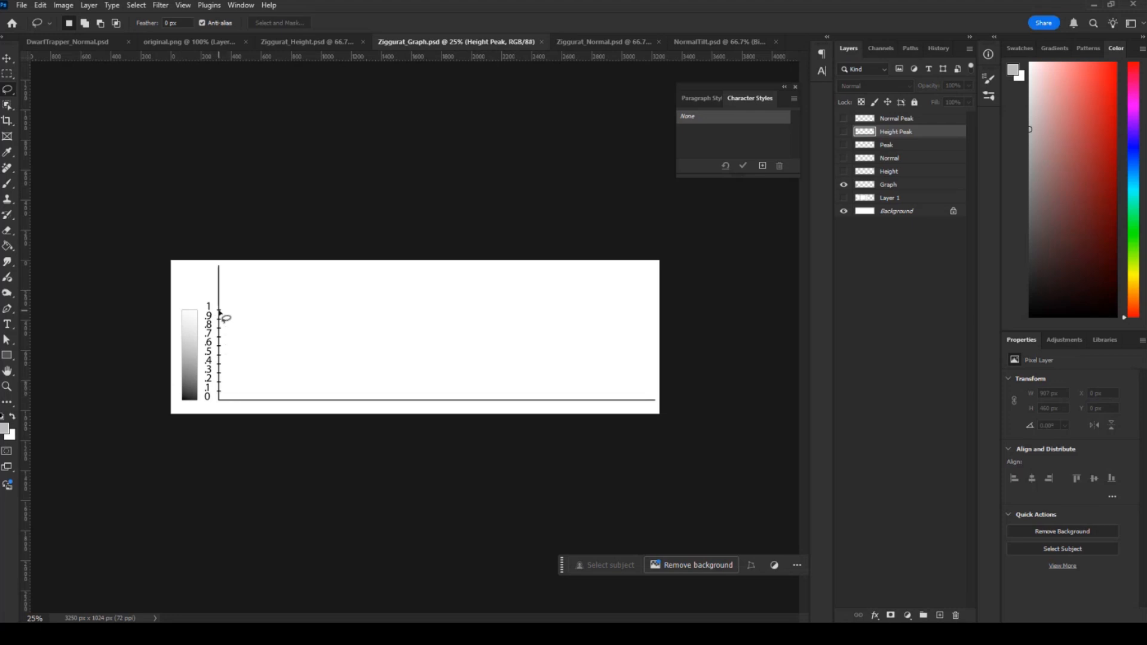
click(843, 172)
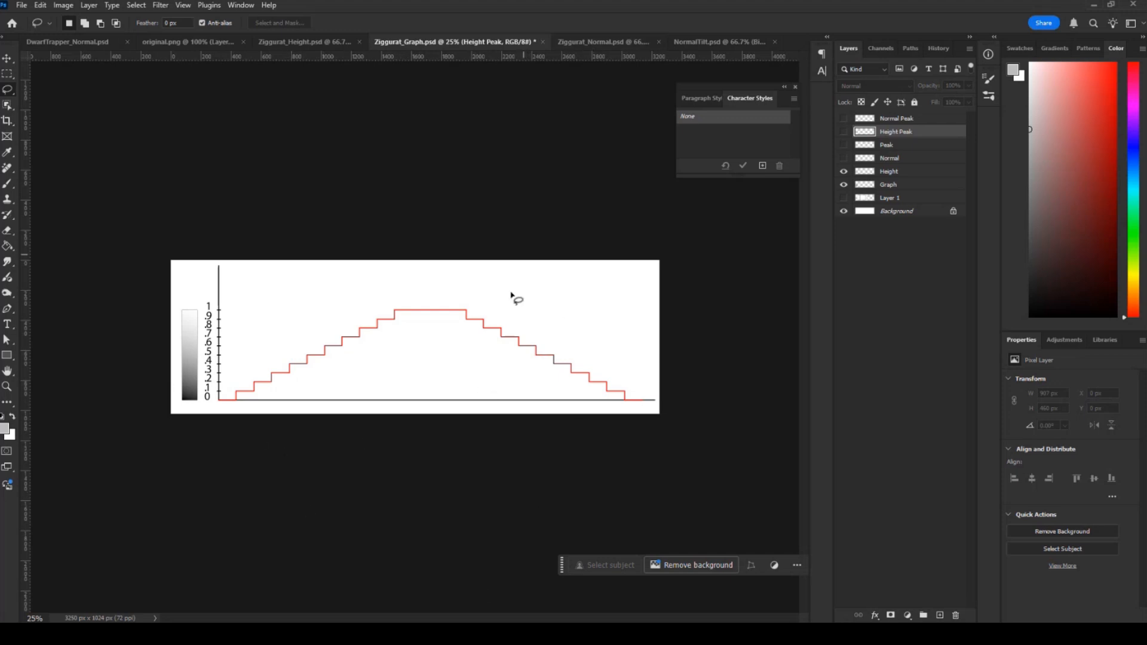
View Ziggurat_Normal.psd, and in Maya hide the Height layer and show the Normal layer instead.
click(585, 42)
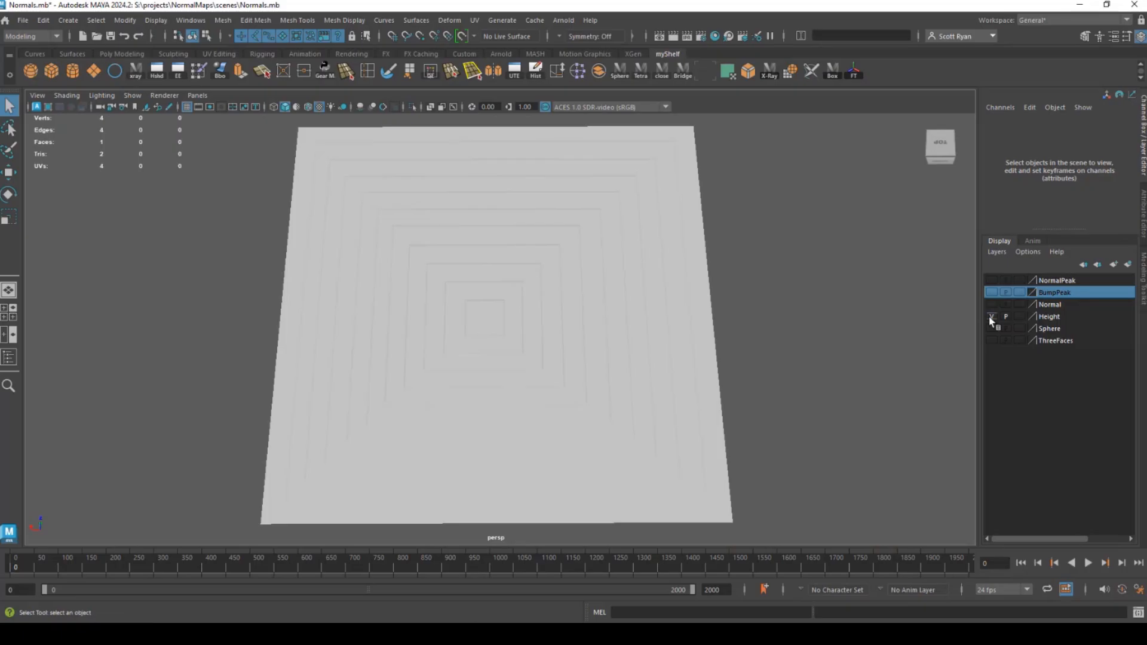
click(991, 317)
click(991, 305)
drag(741, 393, 537, 344)
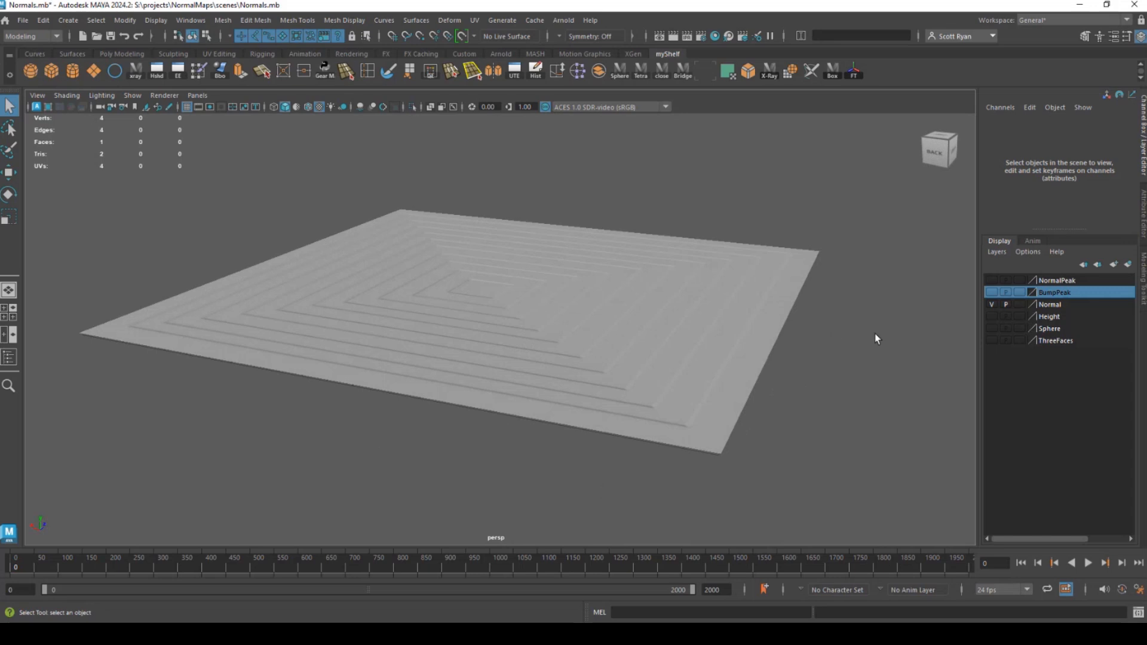
Alternate visibility between the Normal and Height display layers to compare the plane's shading from several angles.
click(992, 305)
click(991, 316)
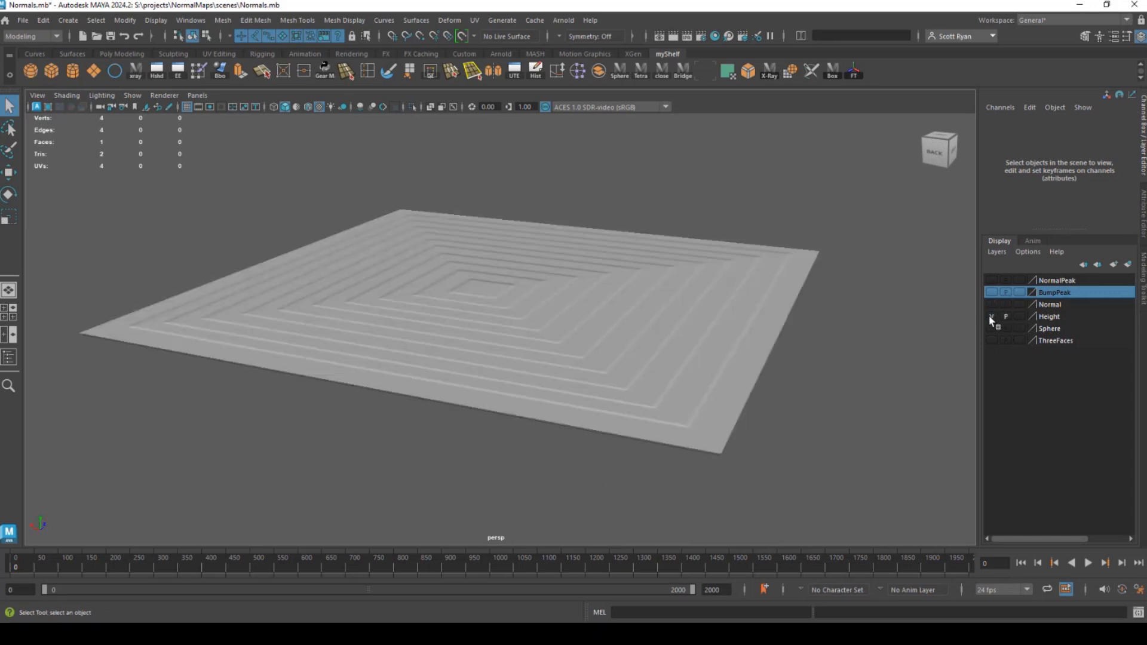
click(991, 316)
click(992, 305)
mouse_move(891, 326)
mouse_down()
mouse_move(526, 372)
mouse_move(557, 336)
mouse_move(582, 333)
mouse_move(937, 336)
mouse_up()
click(991, 304)
click(991, 316)
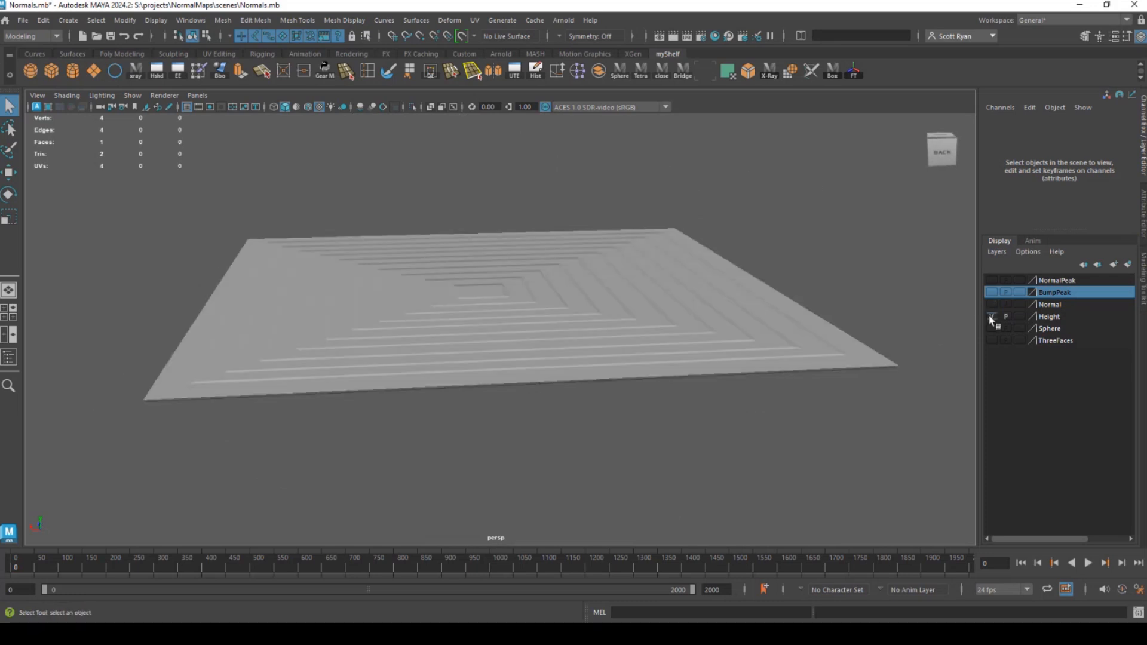
mouse_move(504, 321)
mouse_down()
mouse_move(487, 335)
mouse_move(492, 325)
mouse_up()
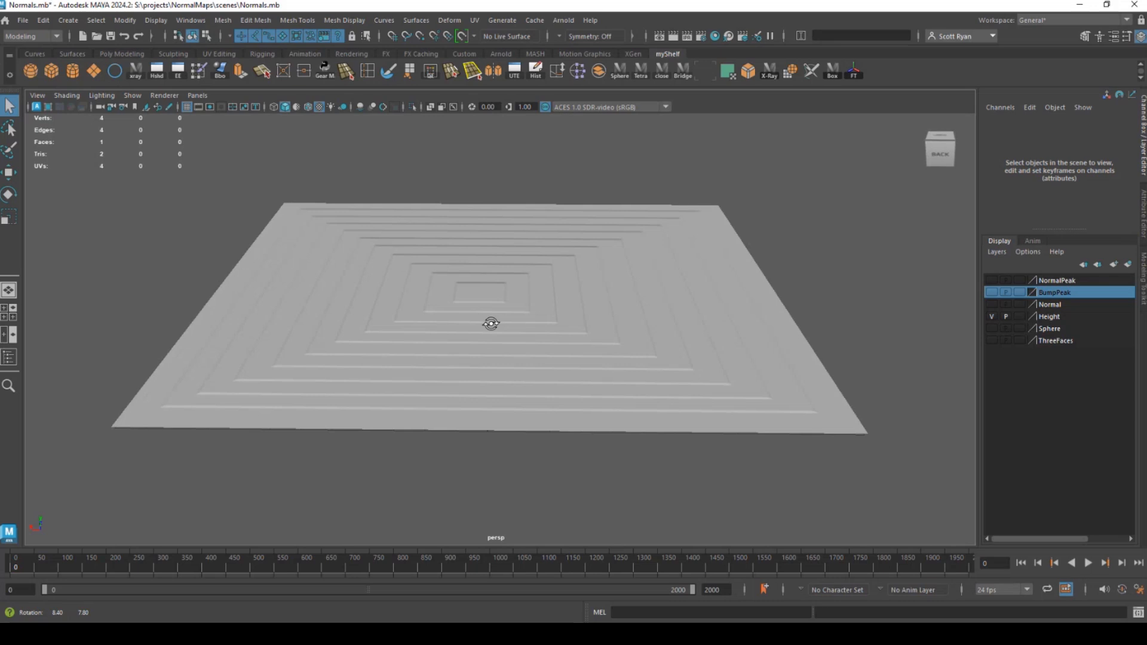
Replace the visible Height layer with the Normal layer and examine the plane's shading from another side.
click(991, 316)
click(991, 304)
mouse_move(538, 356)
mouse_down()
mouse_move(630, 328)
mouse_move(302, 313)
mouse_move(449, 335)
mouse_move(436, 335)
mouse_move(433, 359)
mouse_move(502, 325)
mouse_move(501, 349)
mouse_move(568, 359)
mouse_move(561, 339)
mouse_move(595, 353)
mouse_up()
drag(502, 363, 507, 373)
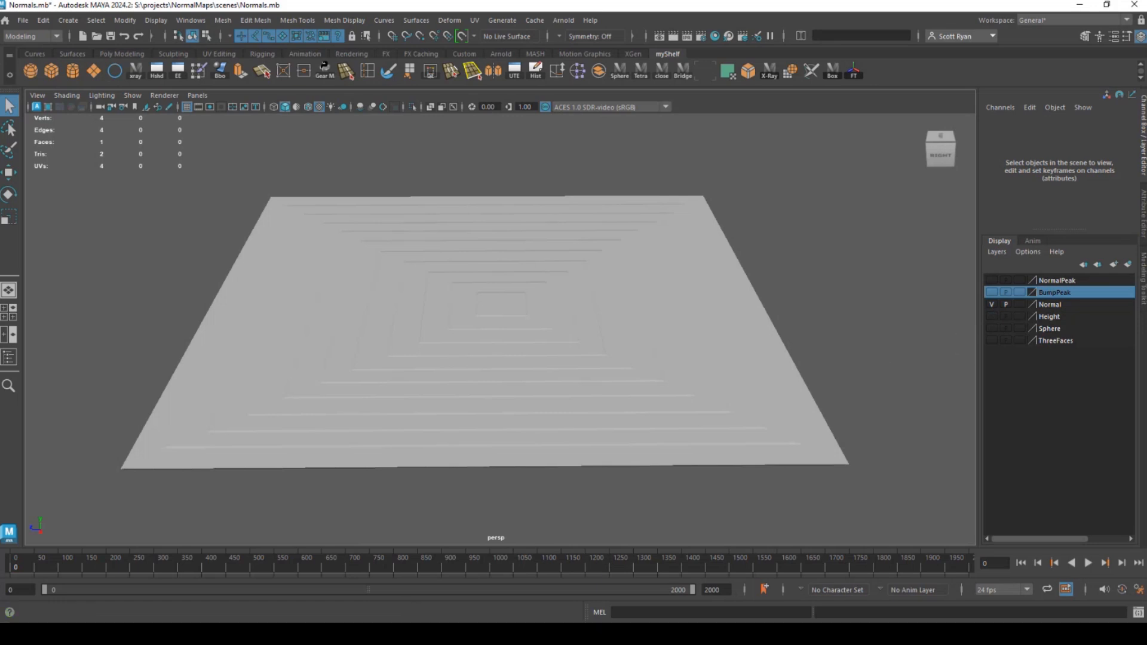
Switch to Photoshop and compare Ziggurat_Height.psd with Ziggurat_Normal.psd.
mouse_move(390, 634)
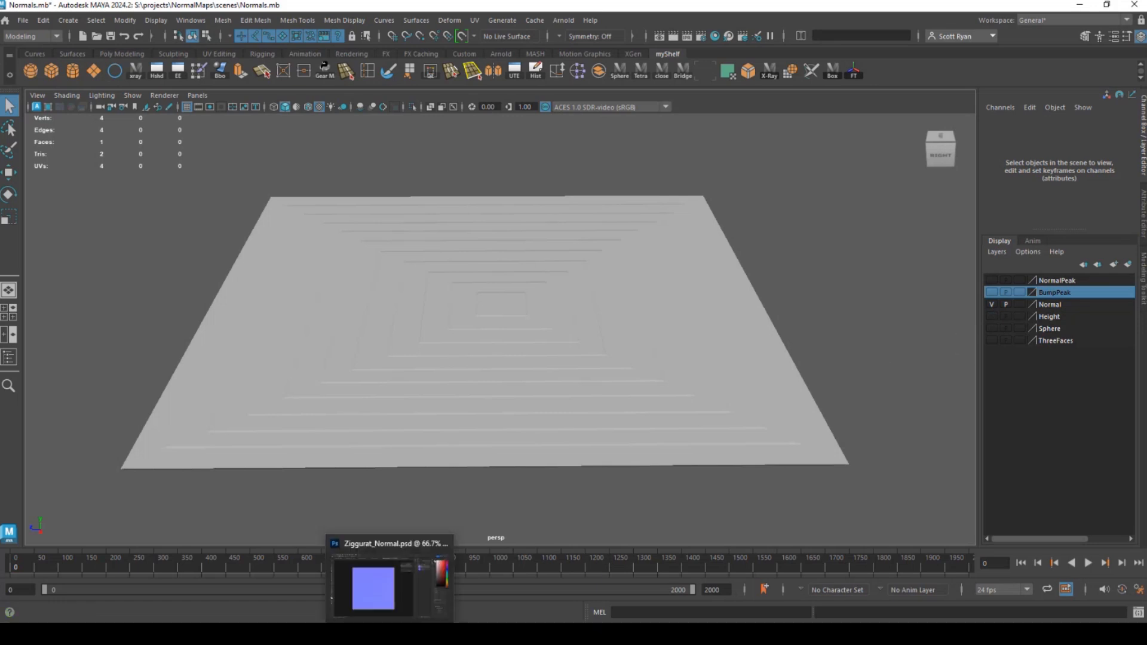
click(389, 590)
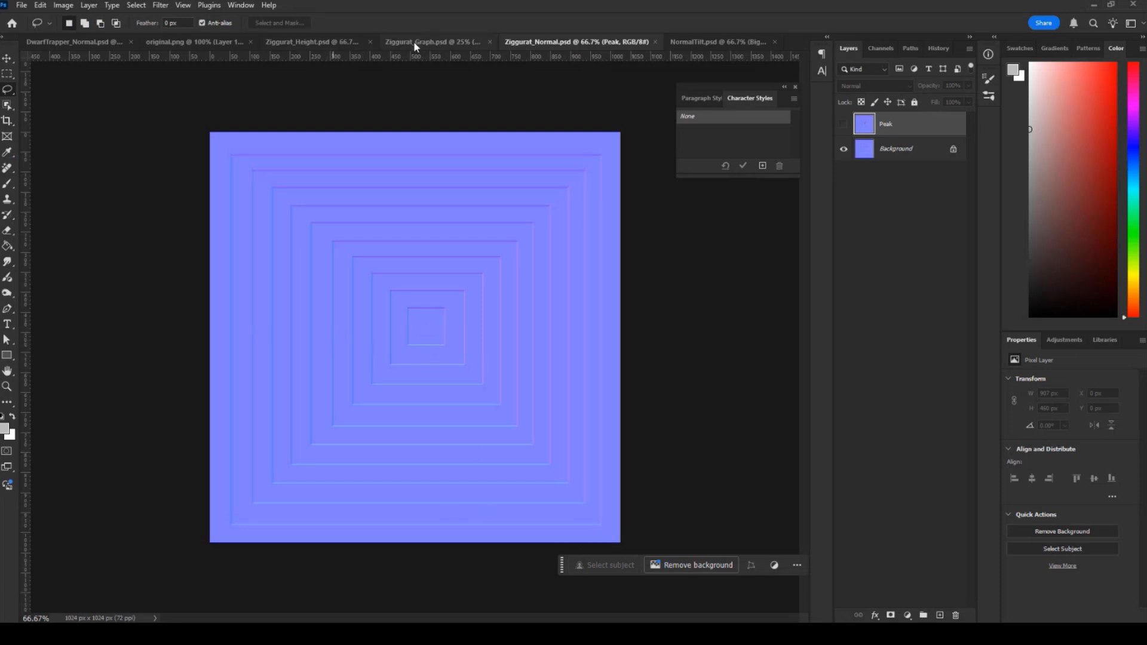
click(335, 42)
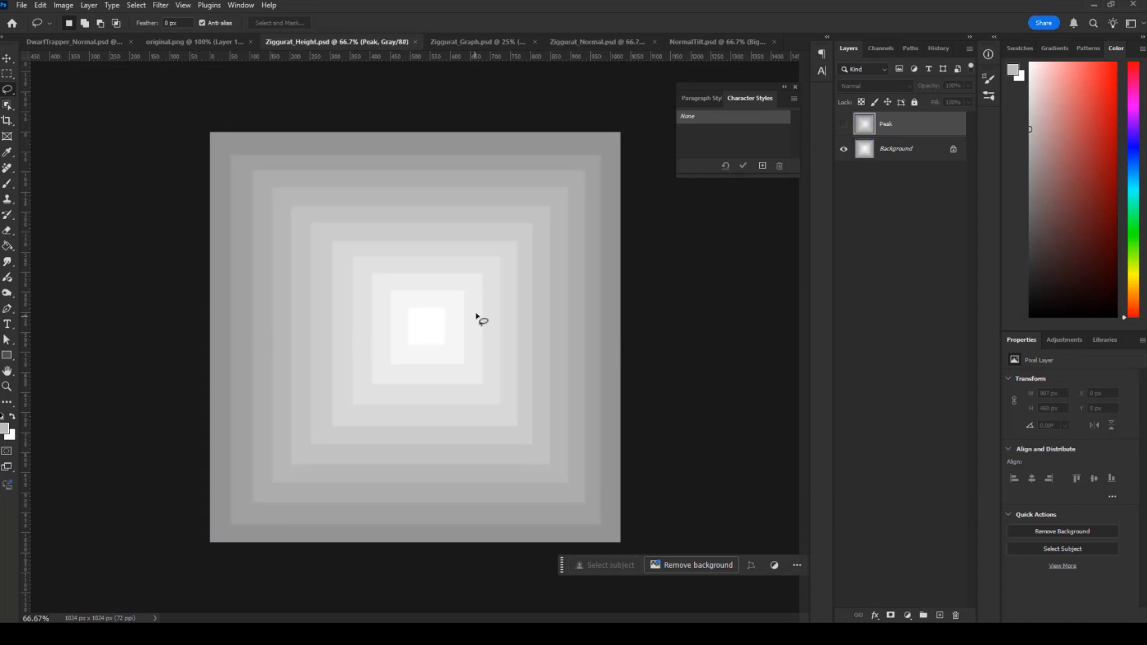
click(586, 41)
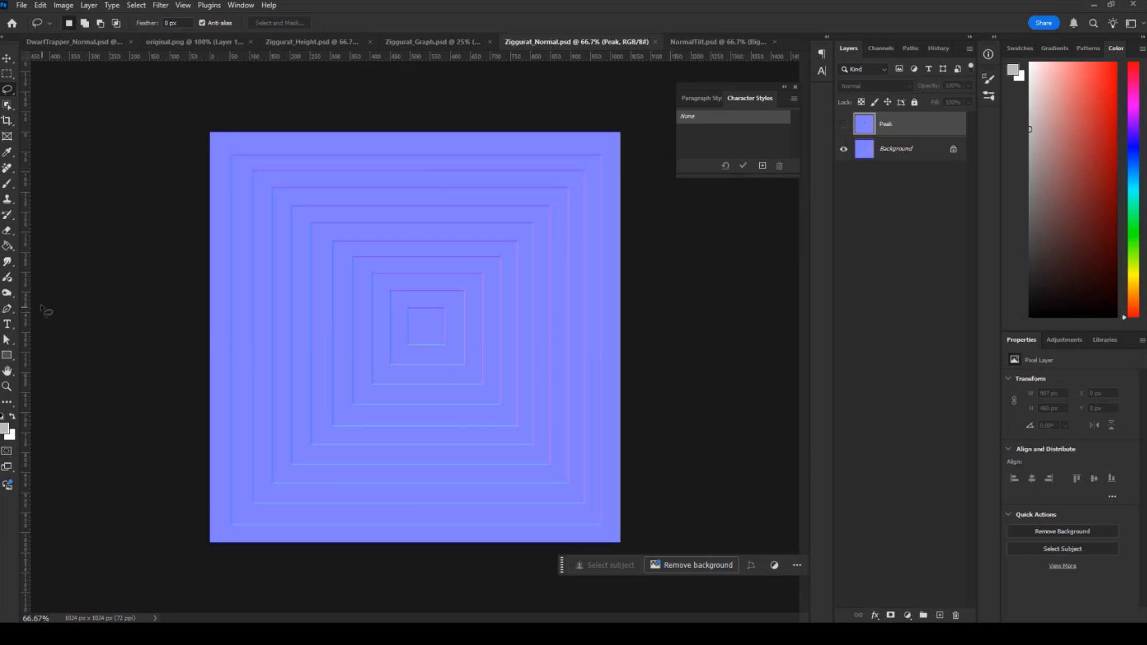
In NormalTilt.psd, sample the flat horizontal line's colour with the Eyedropper and examine its RGB values.
click(693, 42)
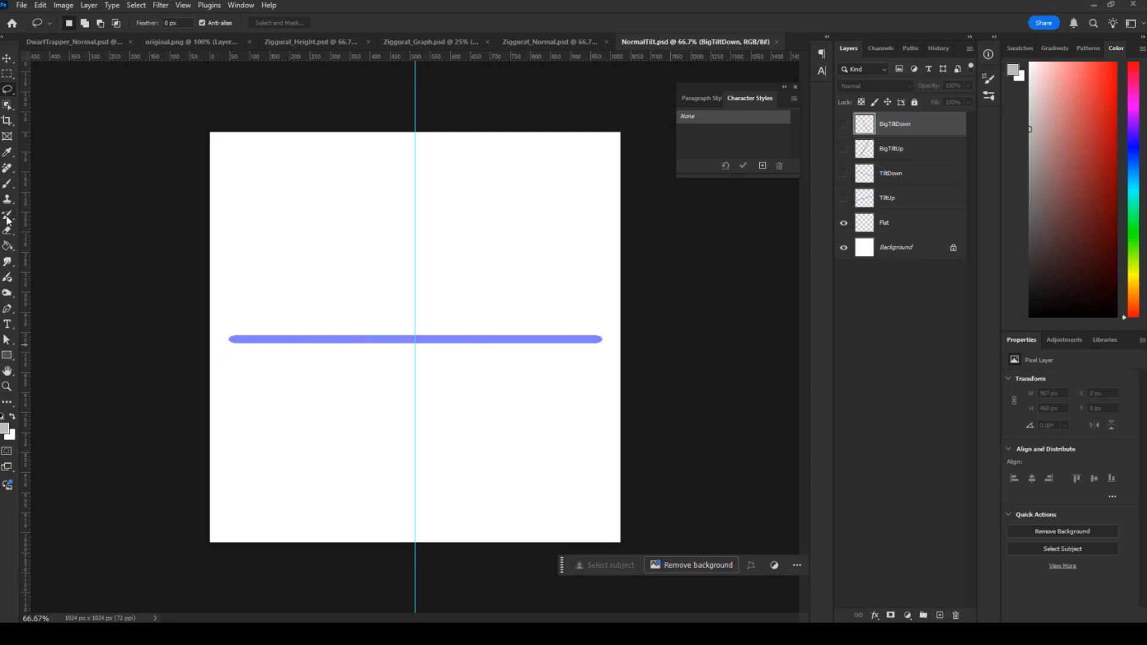
click(7, 154)
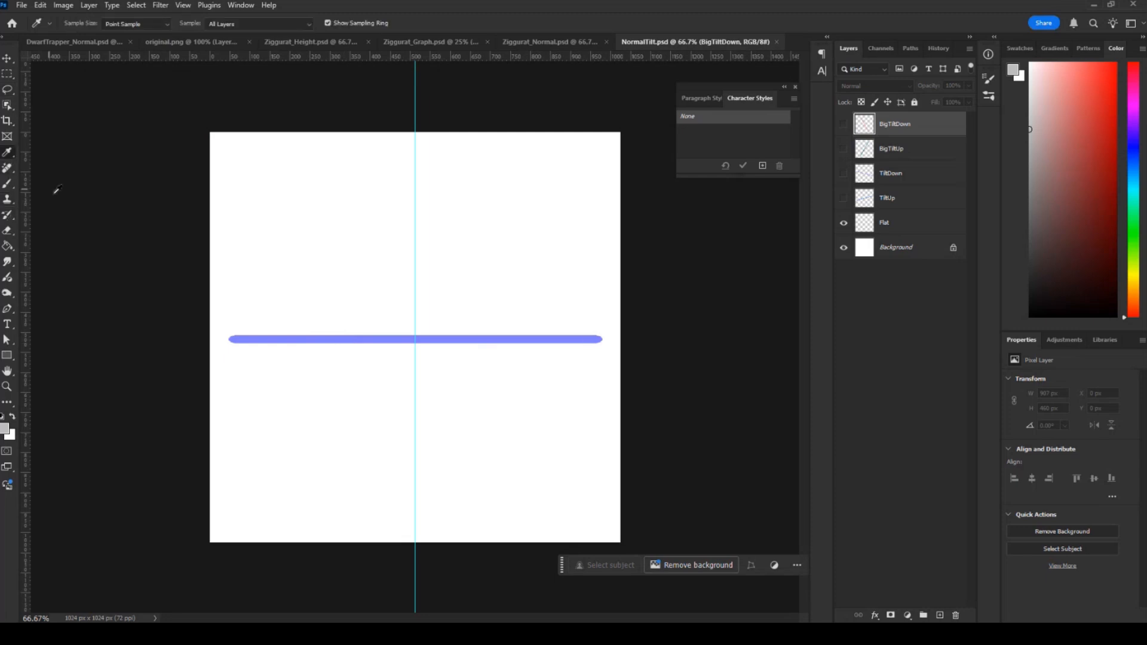
click(312, 338)
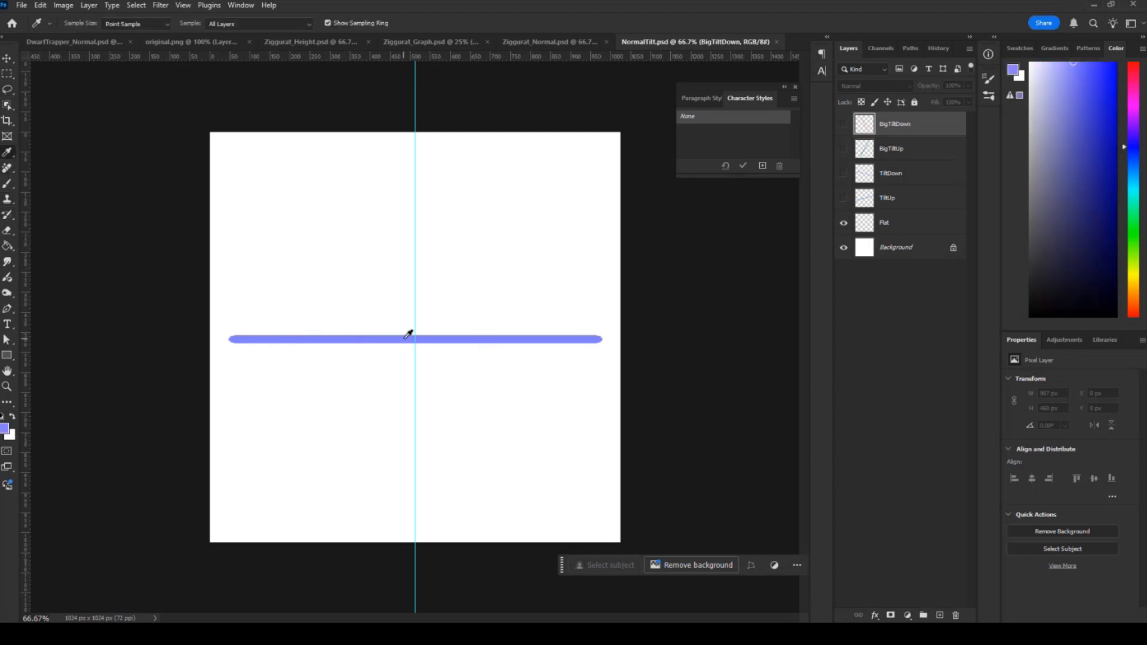
click(4, 427)
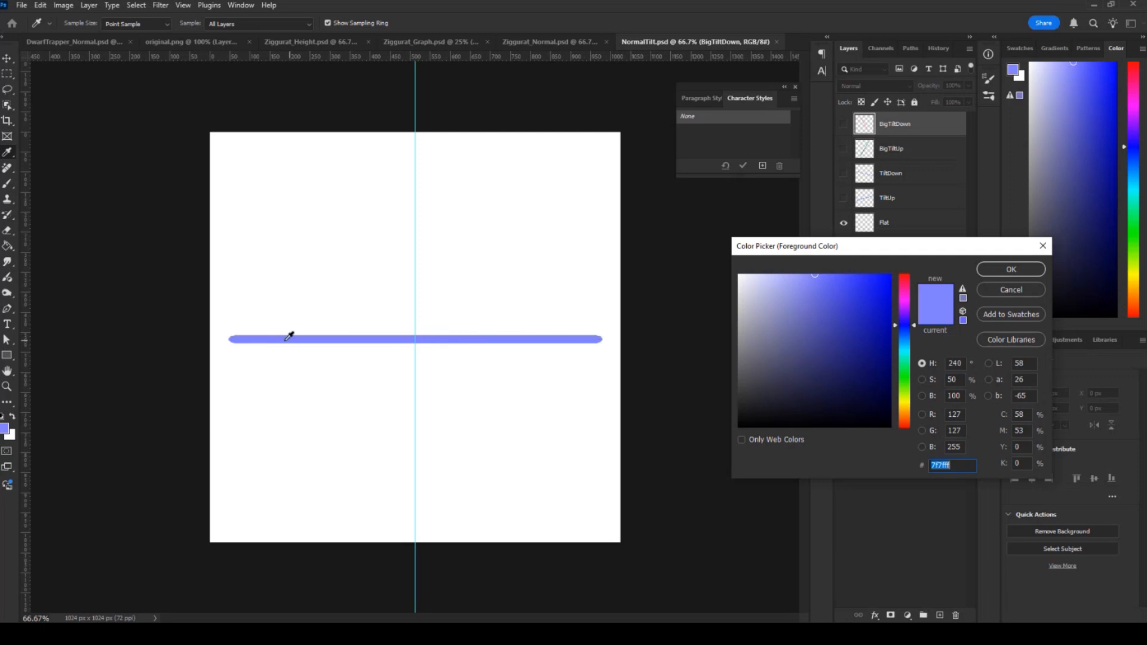
click(995, 289)
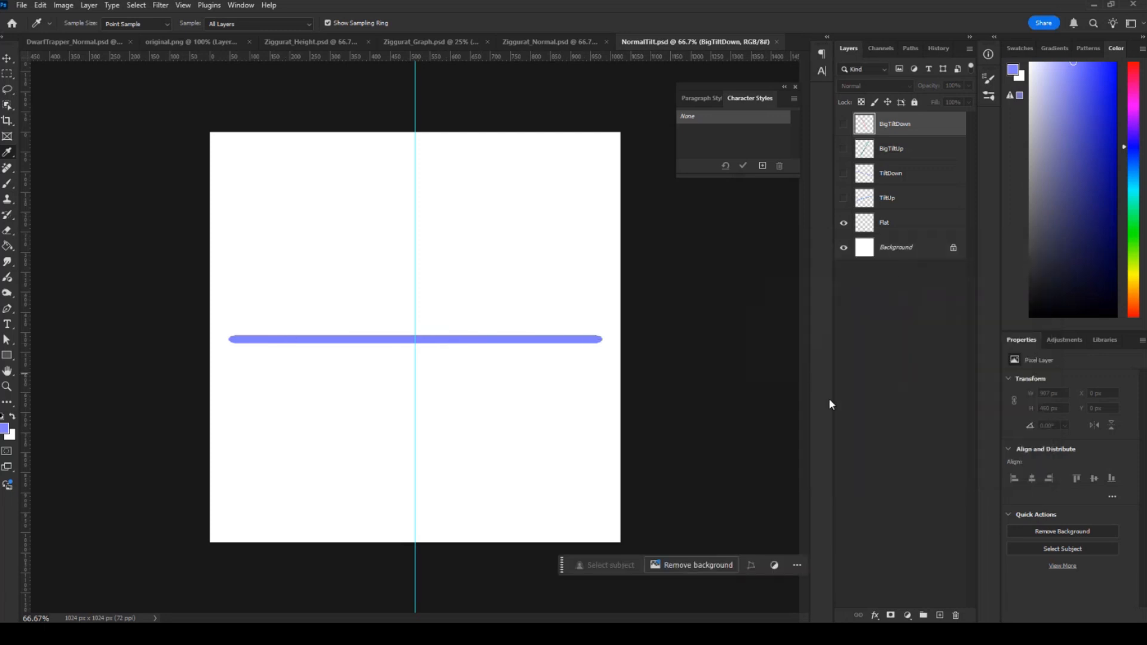
Show the TiltUp layer, sample its blue line as the foreground colour, and examine its RGB values.
click(843, 200)
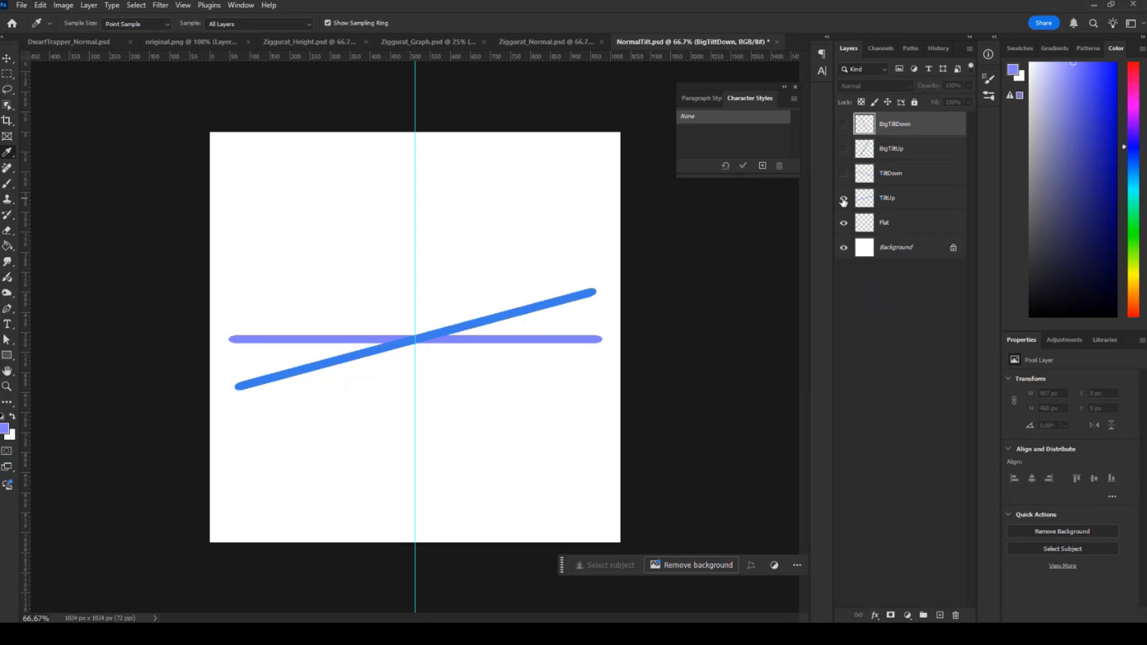
click(513, 309)
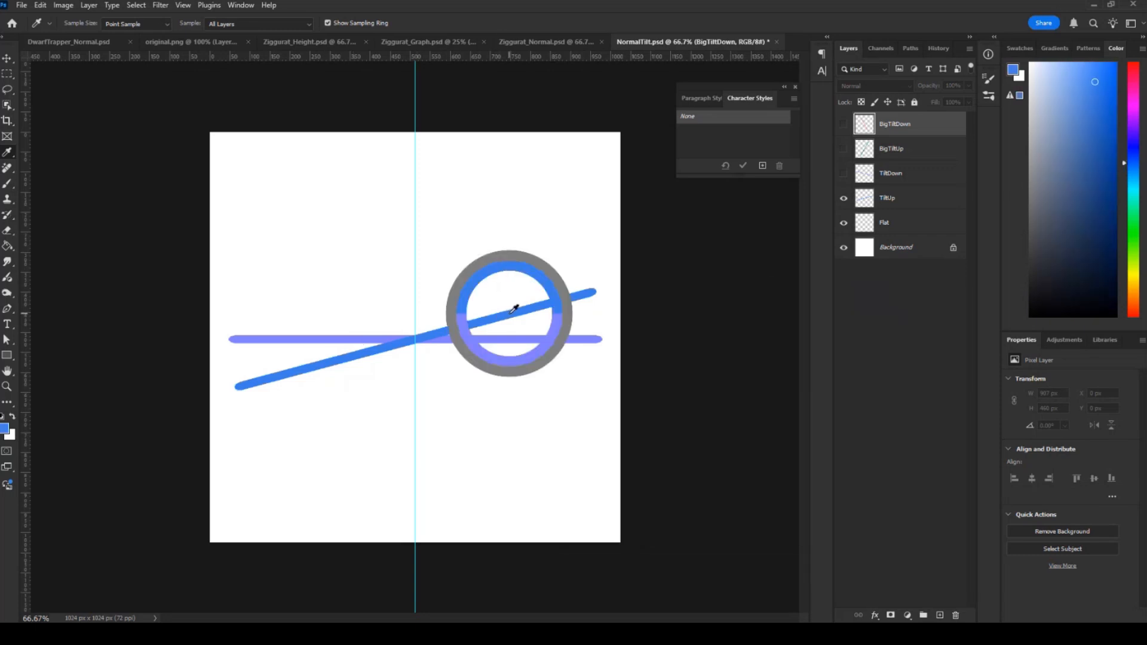
click(4, 428)
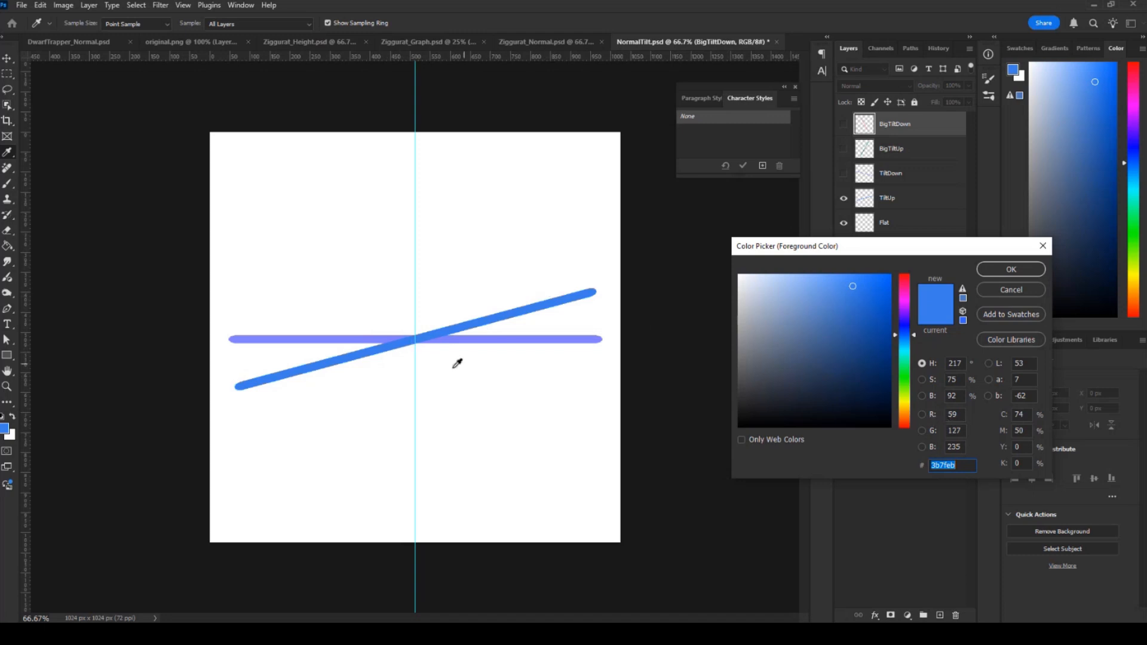
click(1015, 272)
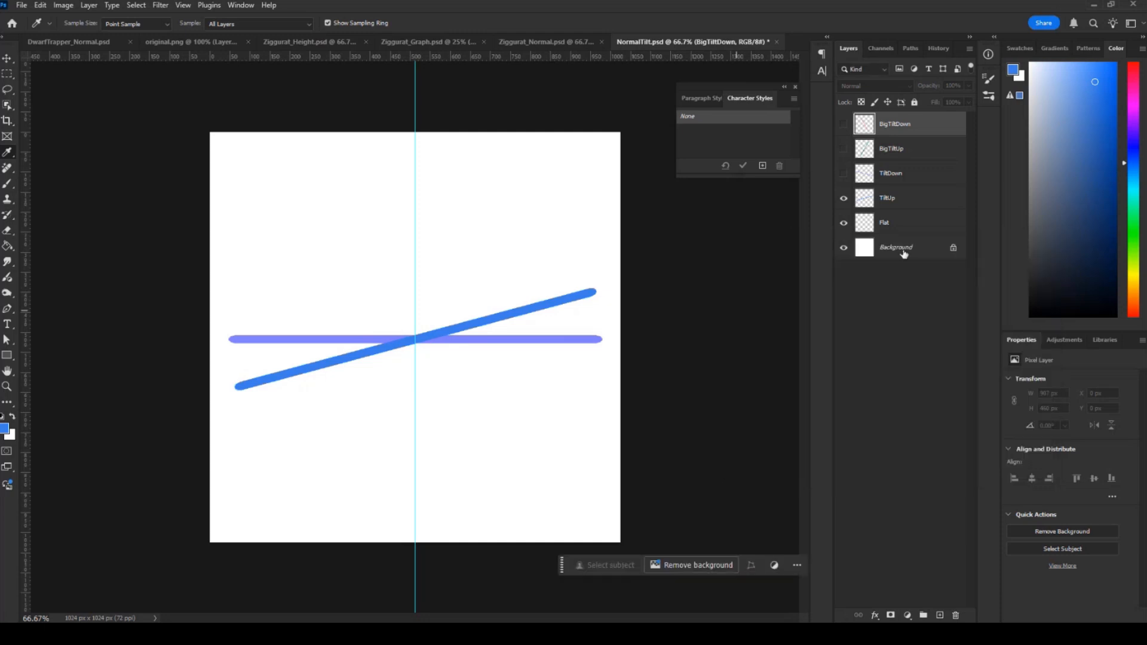
Show the TiltDown layer, sample its purple line as the foreground colour, and examine its RGB values.
click(843, 175)
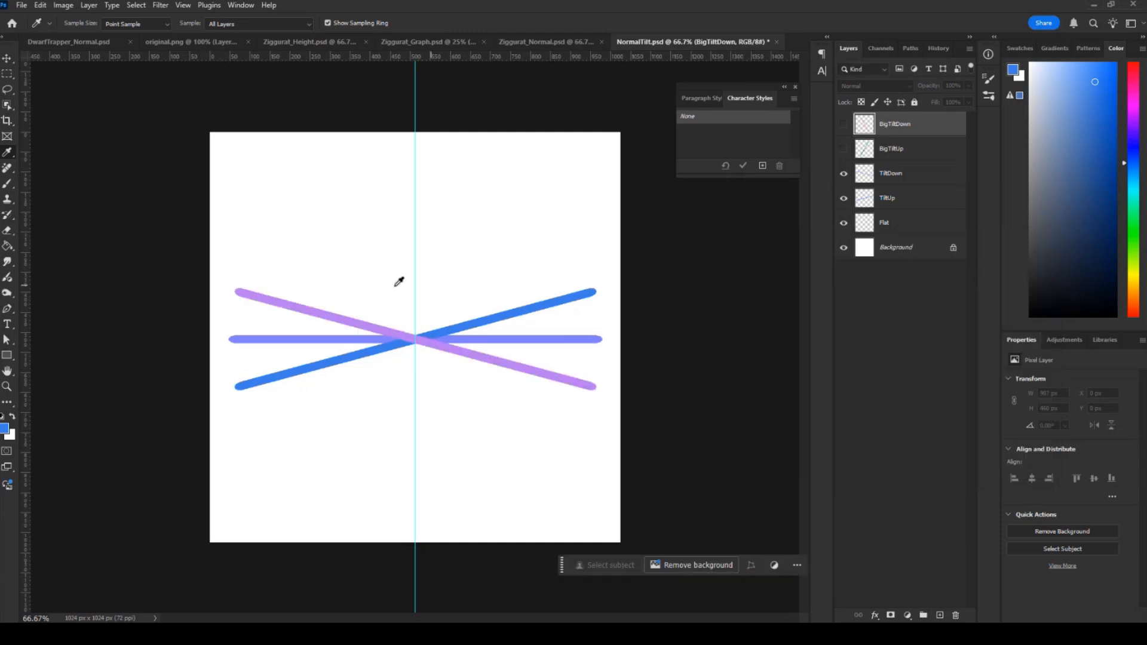
click(328, 316)
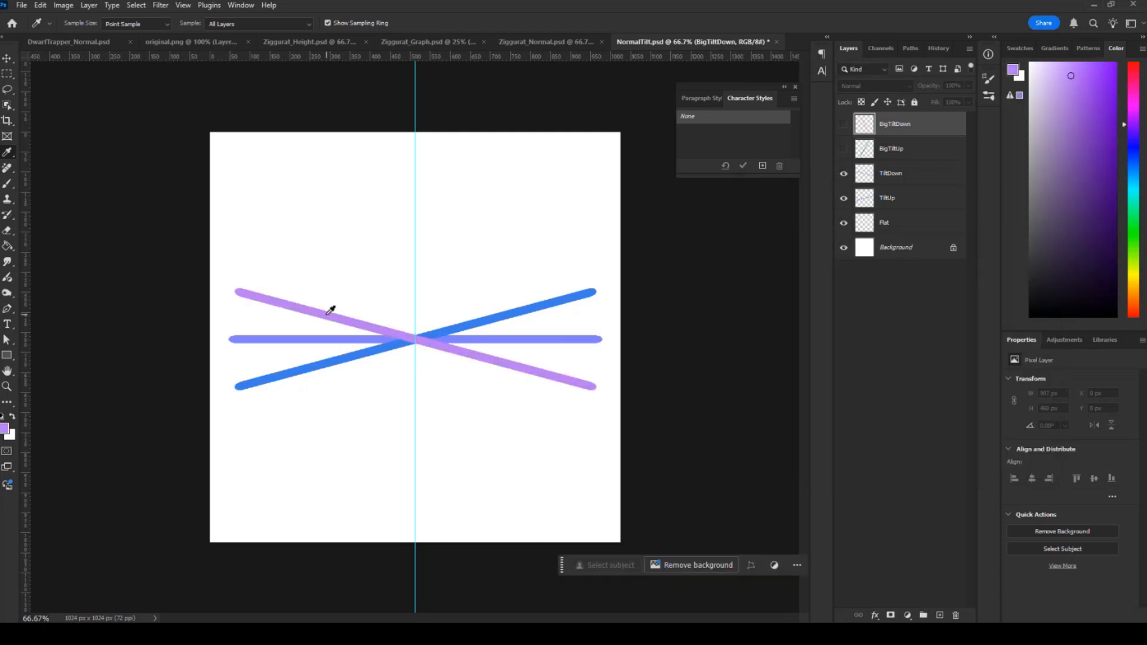
click(5, 428)
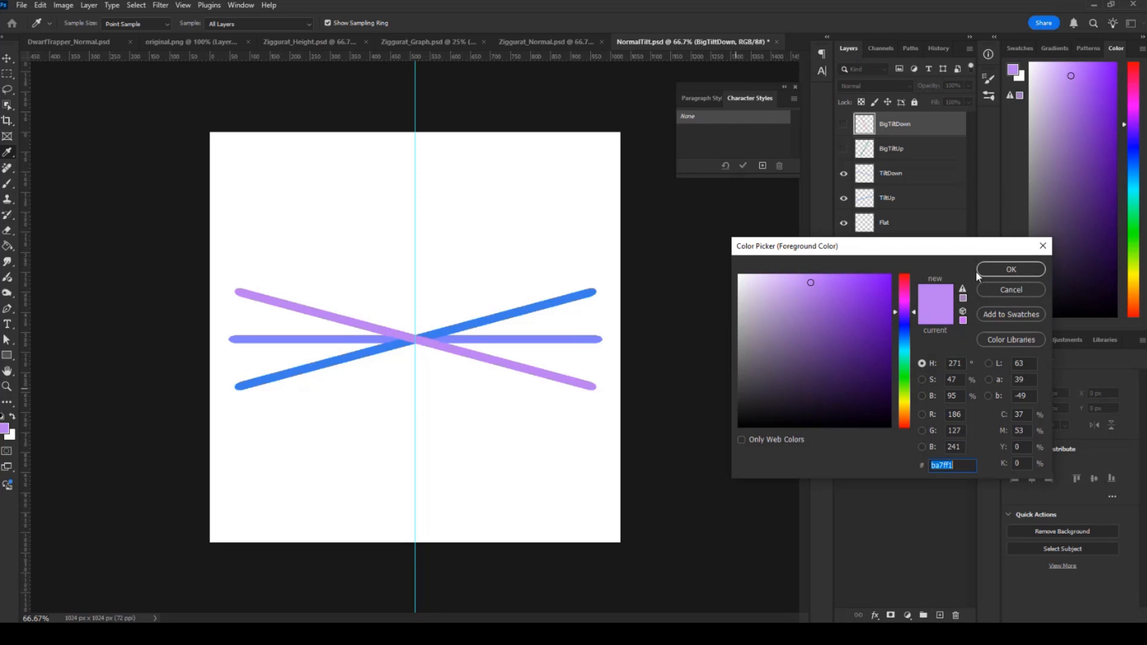
click(1009, 270)
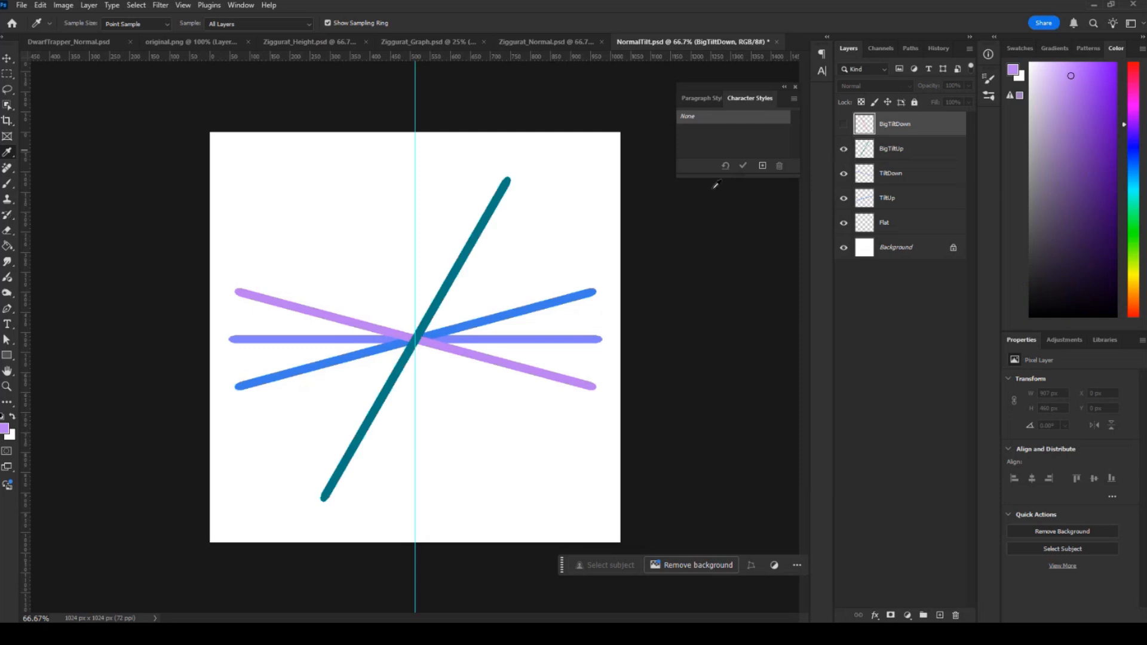
Show the BigTiltUp layer, sample its steep teal line as the foreground colour, and examine its RGB values.
click(466, 256)
click(5, 429)
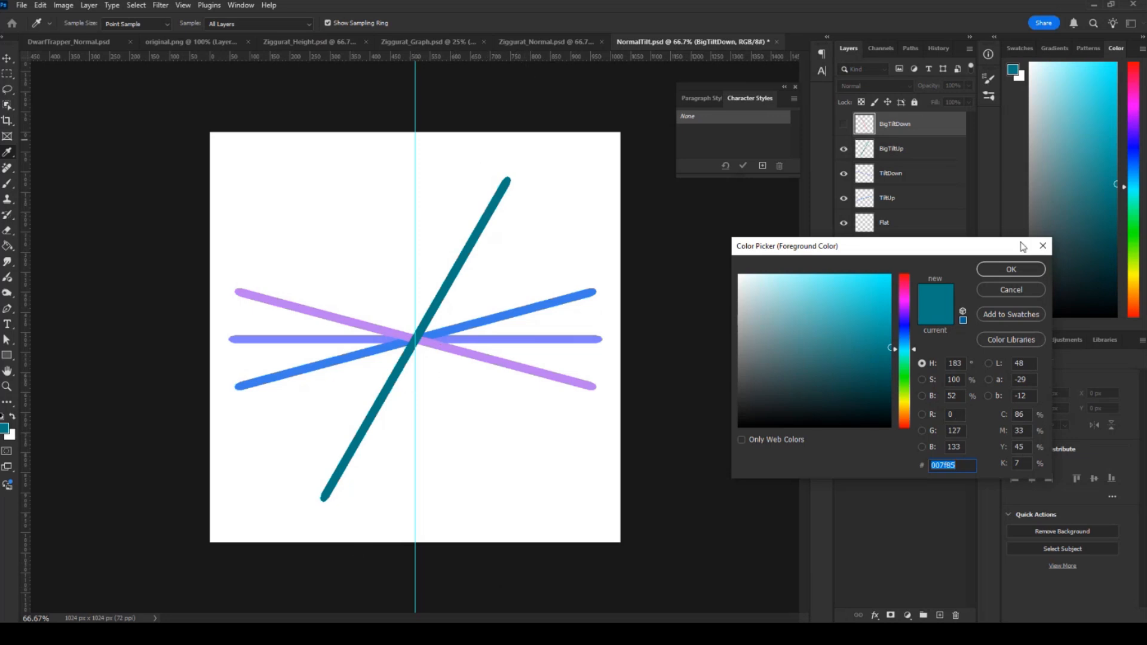
click(1011, 269)
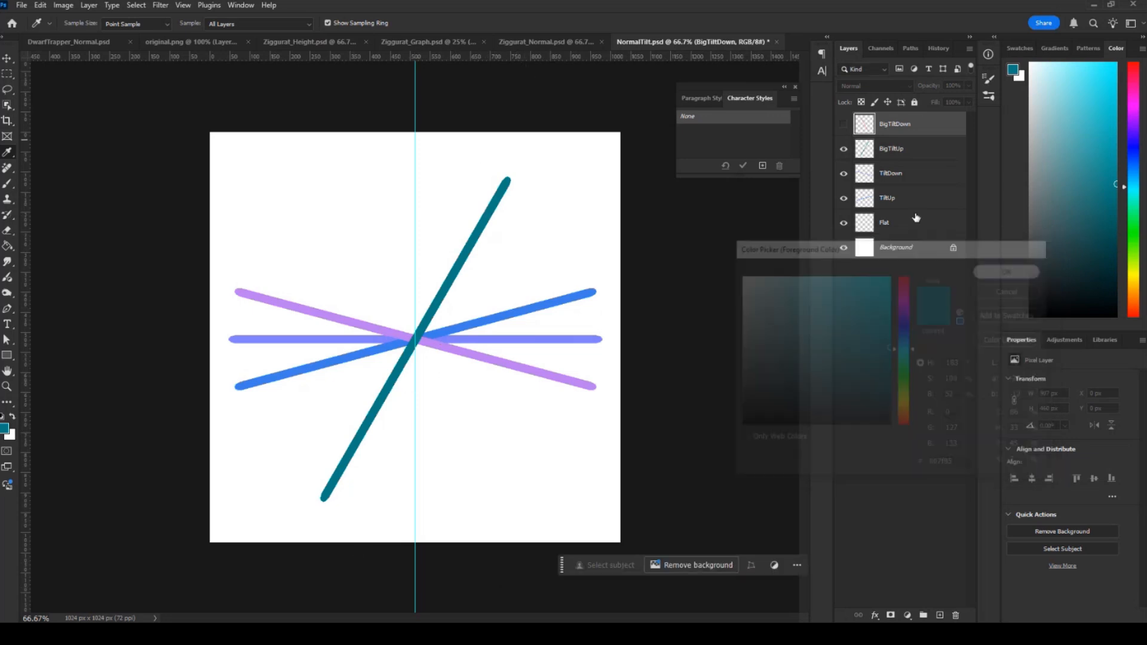
Show the BigTiltDown layer, sample its salmon line as the foreground colour, and examine its RGB values.
click(844, 125)
click(357, 238)
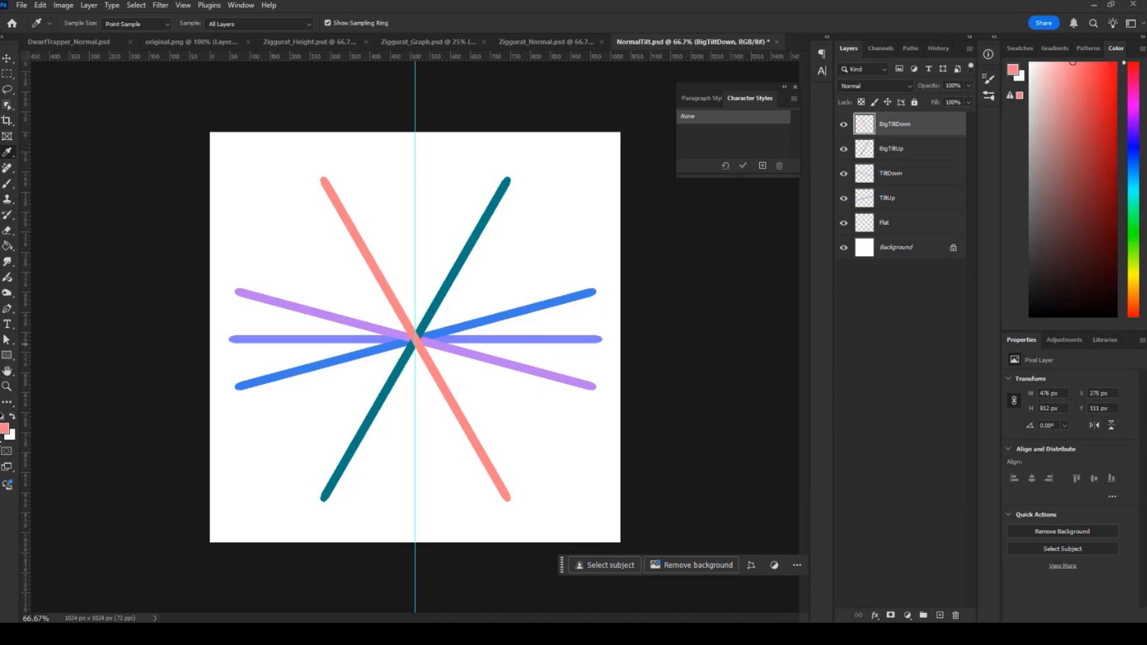
click(4, 429)
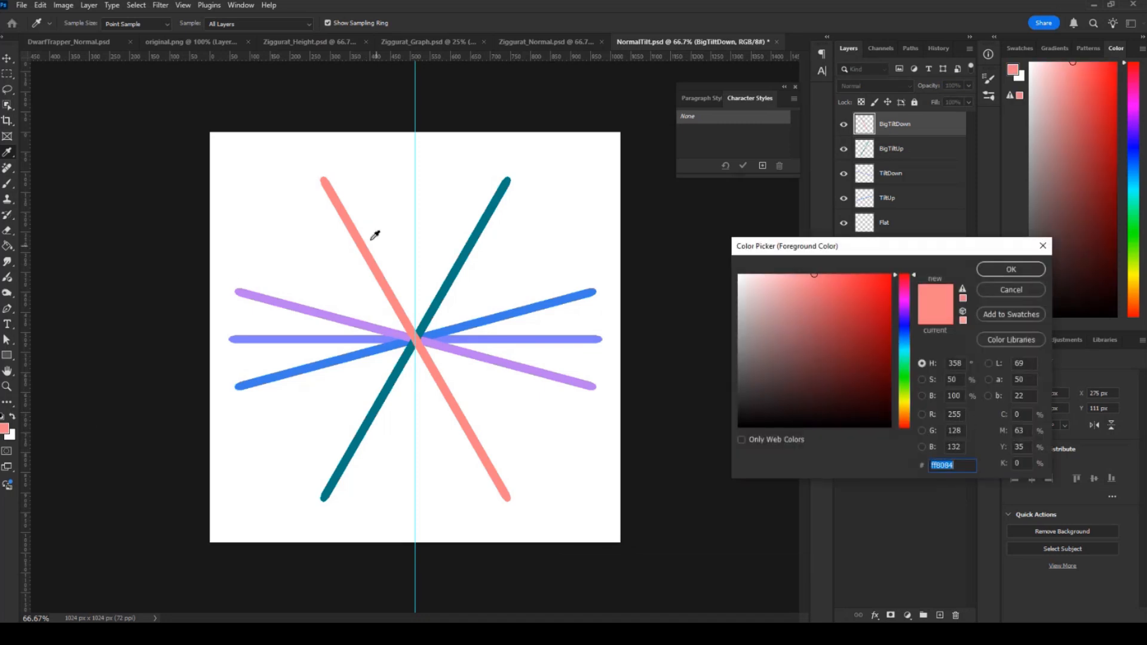
click(1019, 271)
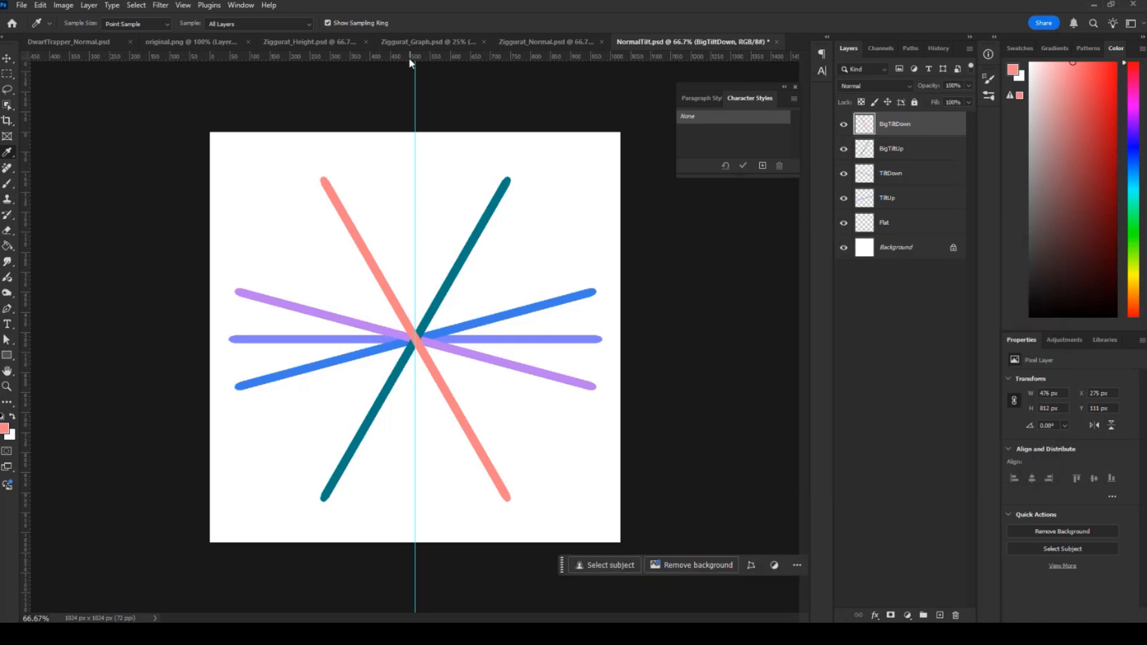
In Ziggurat_Graph.psd, examine the normal-coloured step profile up close, from the baseline up the rising steps and across the top.
click(529, 43)
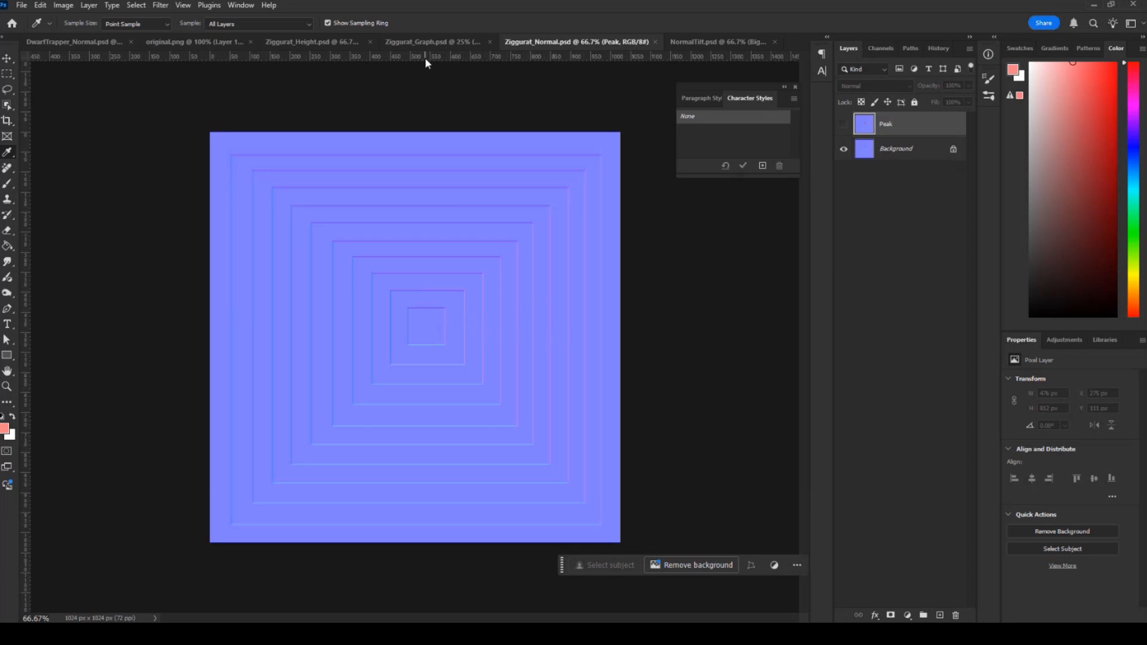
click(430, 42)
key(ctrl+plus)
key(ctrl+plus)
key(ctrl+plus)
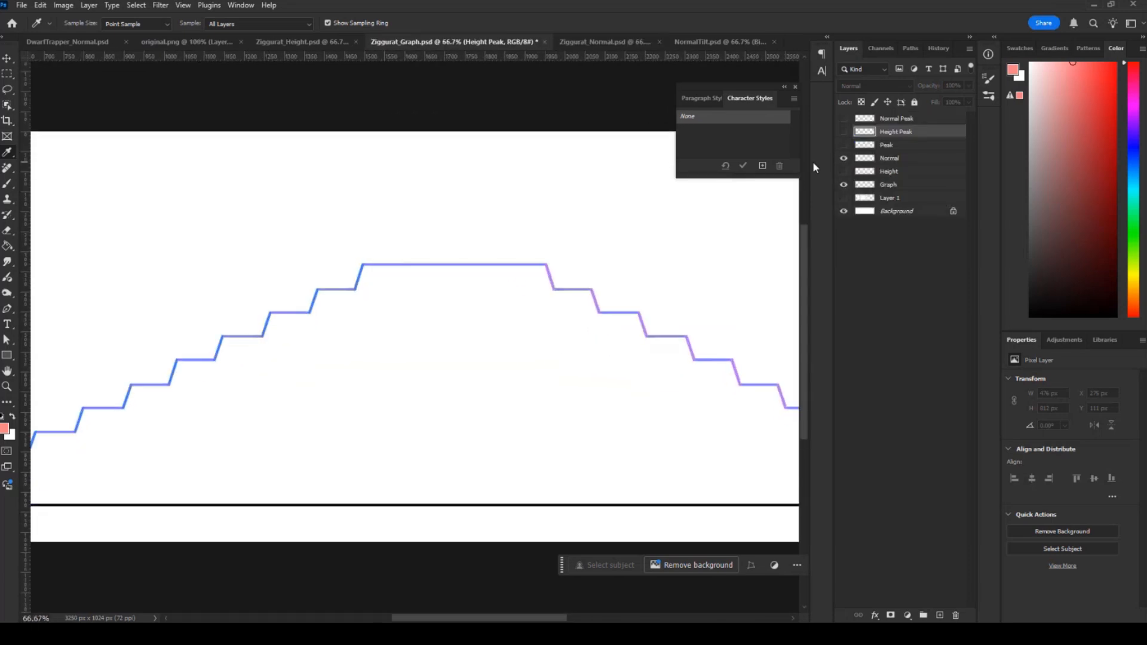
key(ctrl+plus)
key(ctrl+plus)
drag(249, 343, 652, 269)
drag(199, 374, 795, 254)
drag(204, 412, 497, 251)
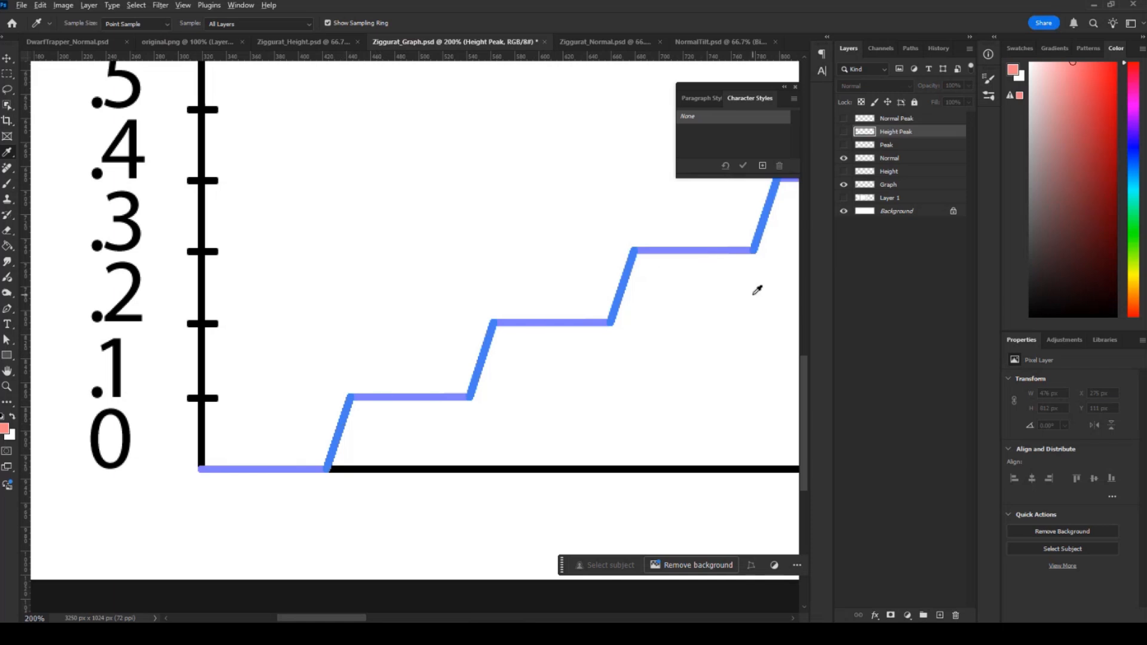
mouse_move(694, 307)
mouse_down()
mouse_move(484, 415)
mouse_move(317, 469)
mouse_up()
drag(672, 310, 263, 478)
drag(657, 290, 215, 451)
drag(717, 295, 454, 330)
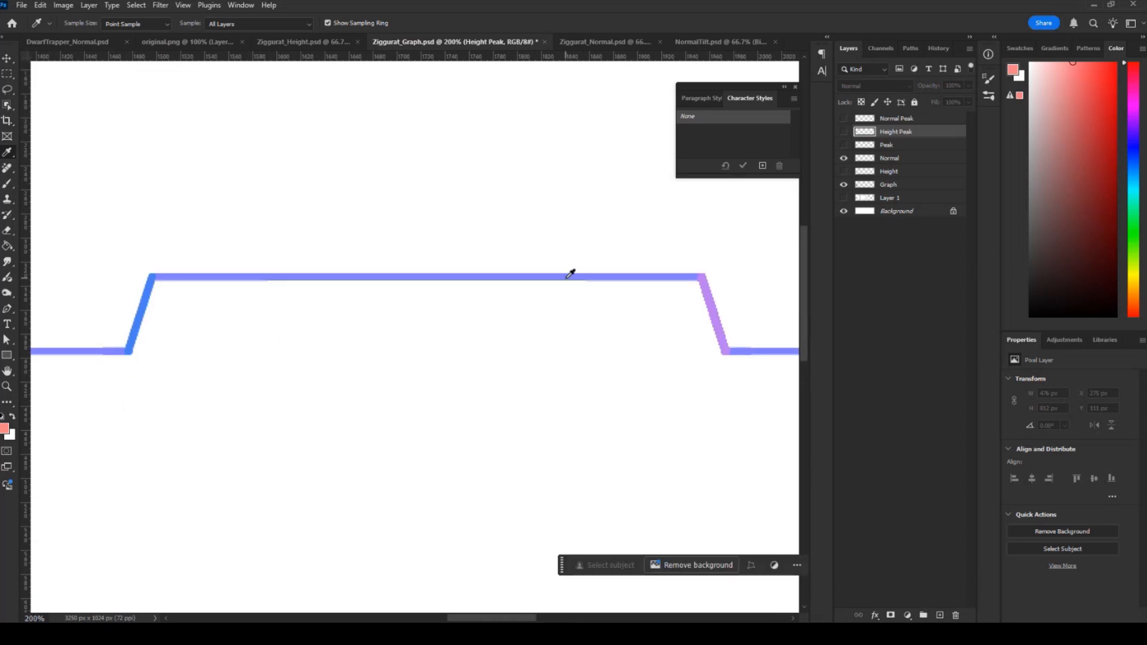
drag(705, 308, 433, 312)
Sample the colours of the descending slopes and flat steps, and examine the profile down to the baseline.
click(435, 302)
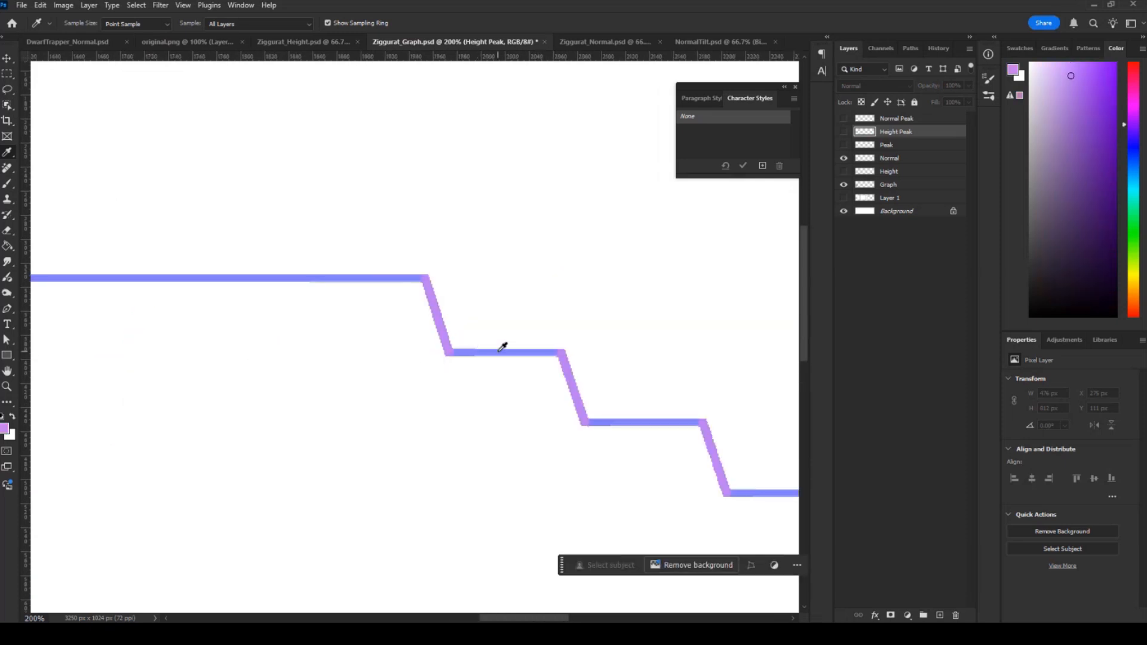
click(503, 351)
click(570, 375)
click(635, 423)
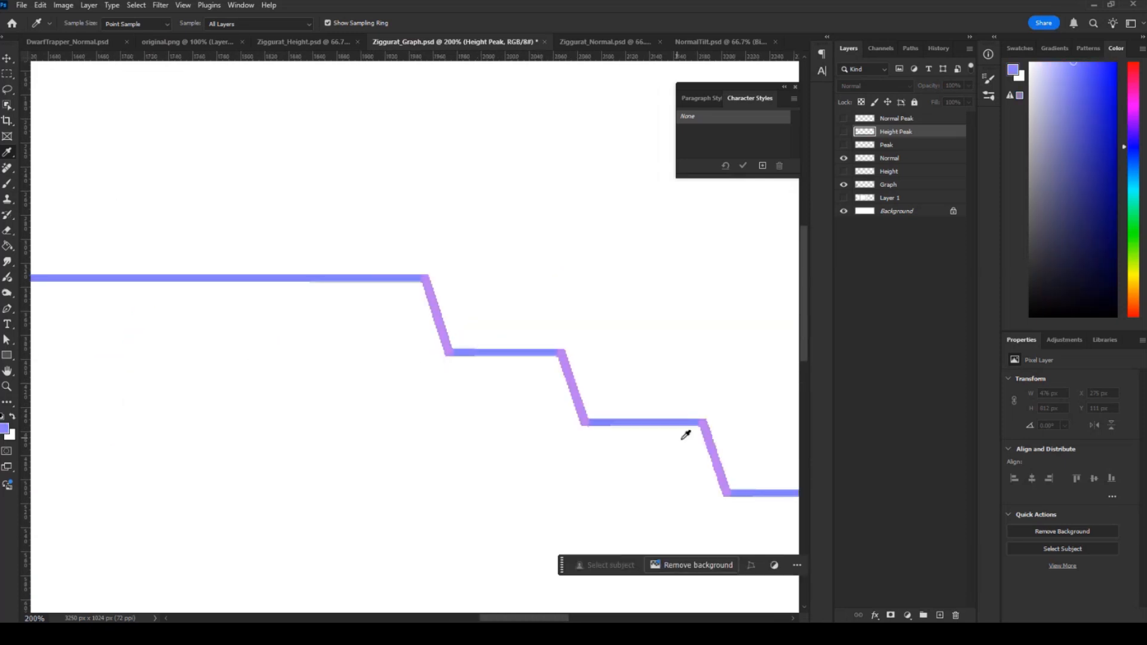
drag(691, 448, 585, 388)
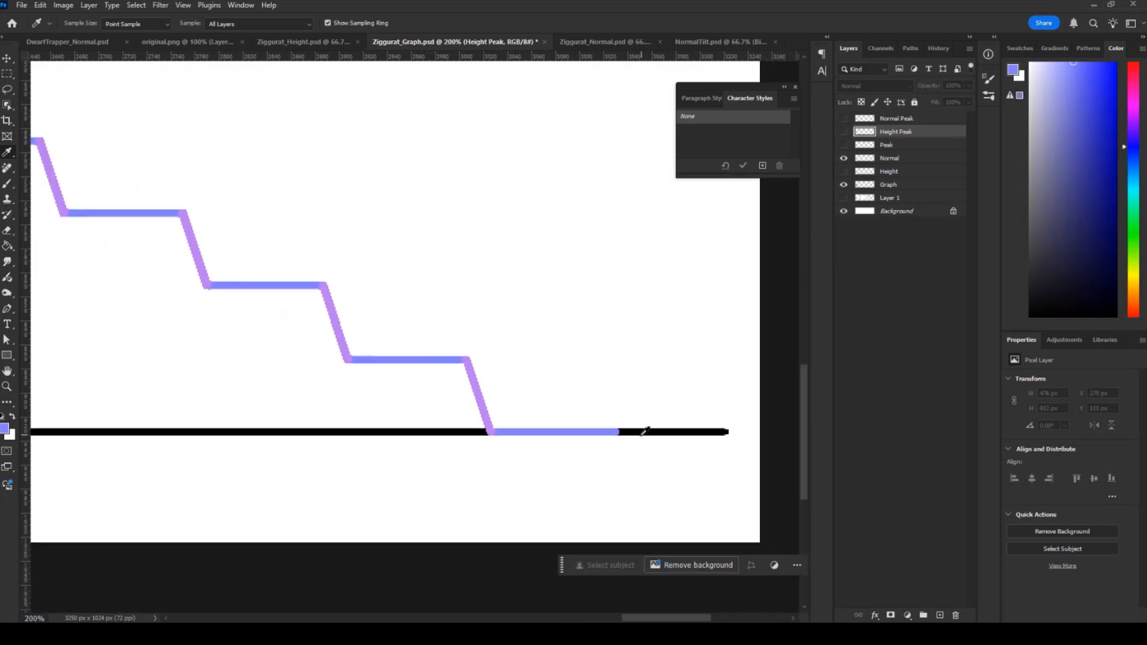
drag(297, 248, 581, 330)
Compare Ziggurat_Normal.psd with Ziggurat_Height.psd.
click(600, 42)
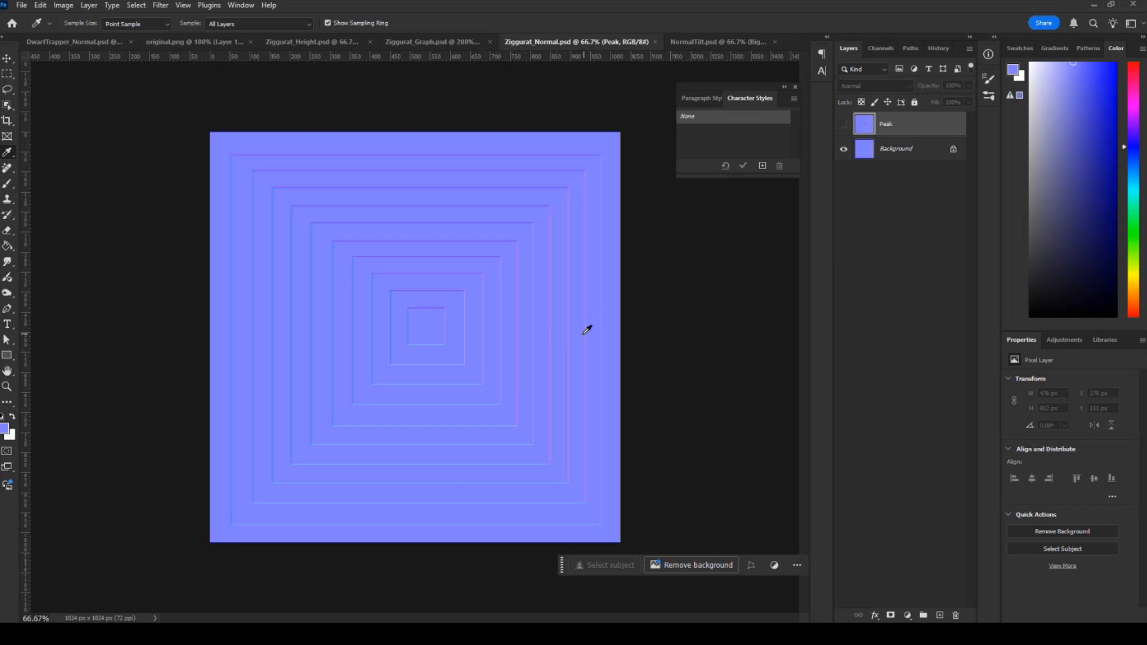
click(286, 45)
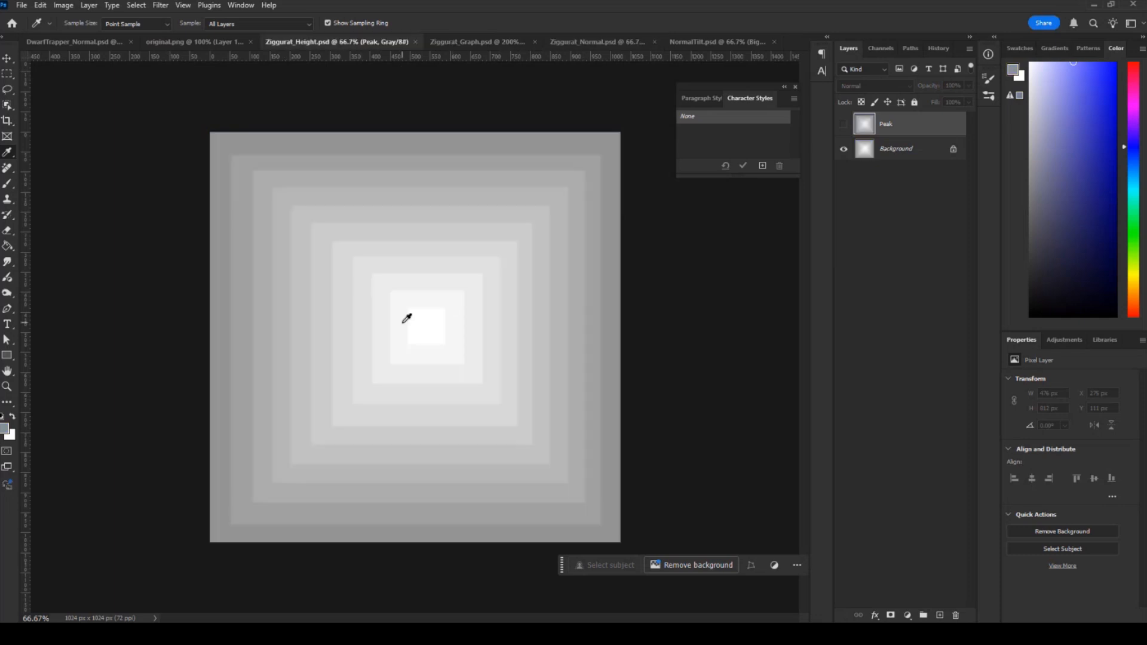
In Ziggurat_Graph.psd, replace the visible Normal layer with Height, and show the Peak and Height Peak layers over the whole graph.
click(519, 47)
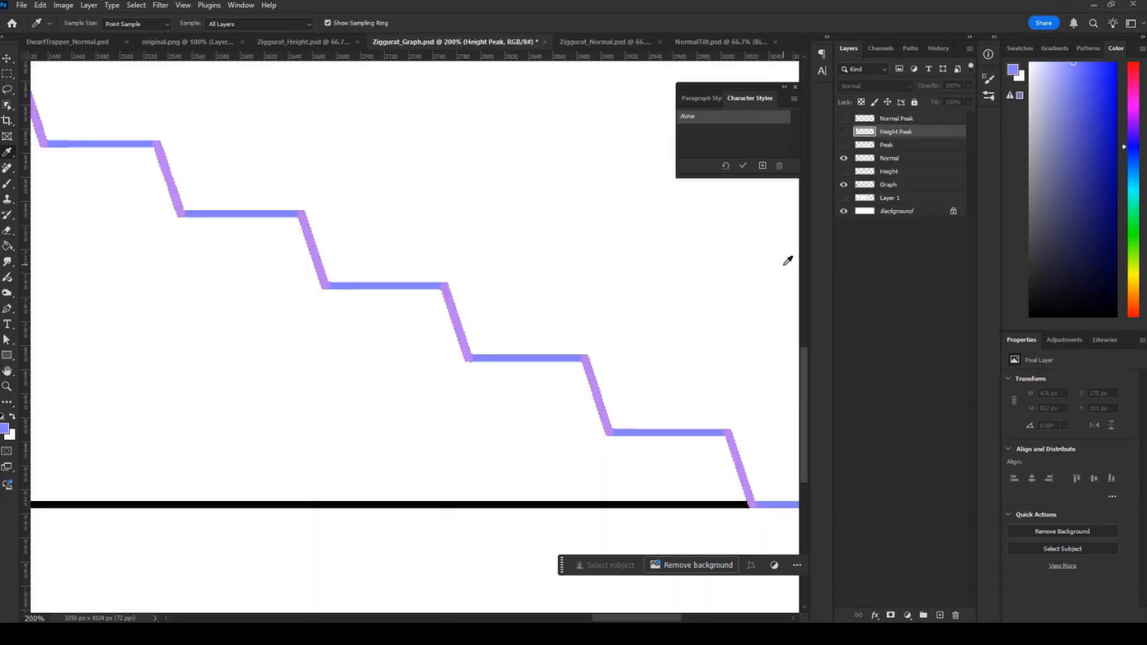
click(843, 185)
key(ctrl+0)
click(844, 172)
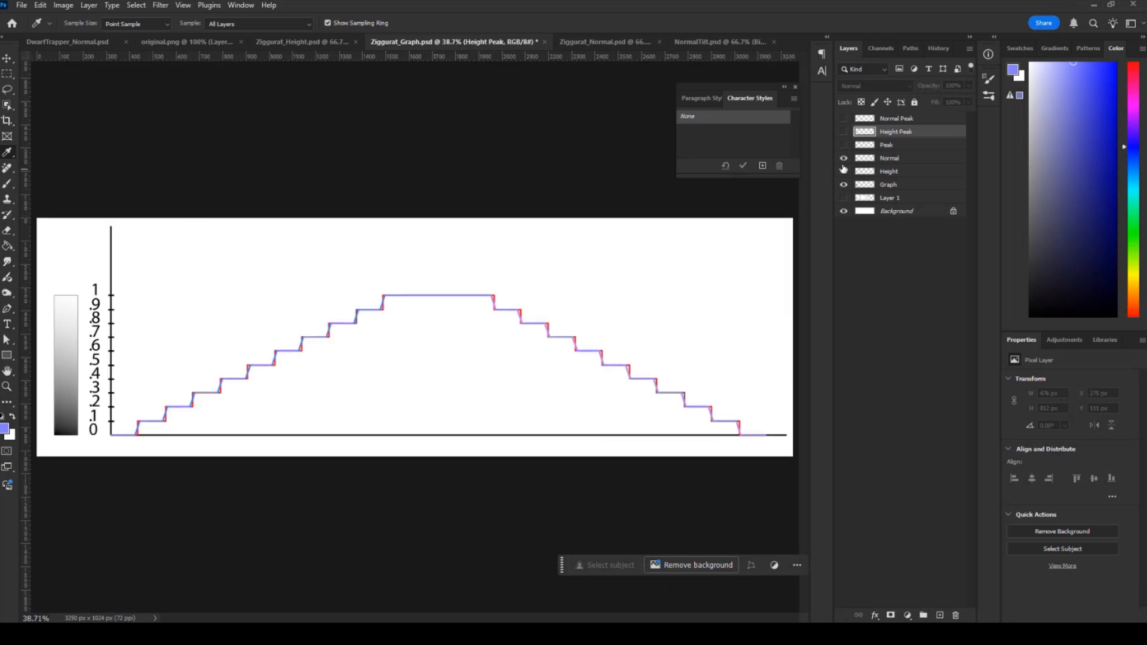
click(844, 157)
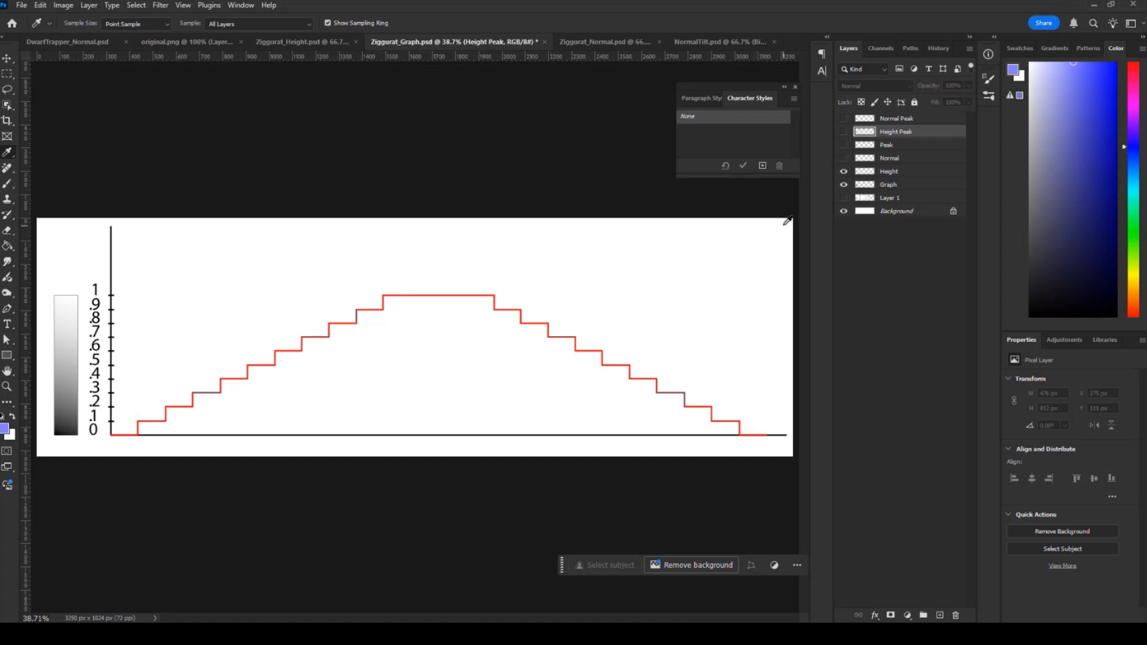
click(844, 149)
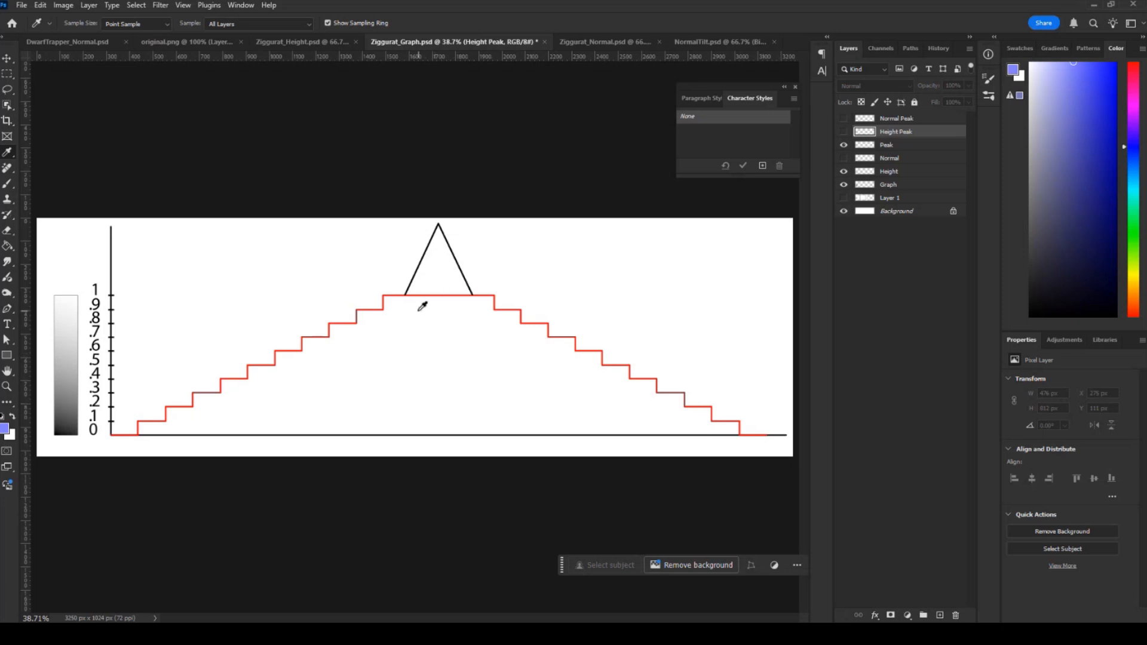
click(844, 131)
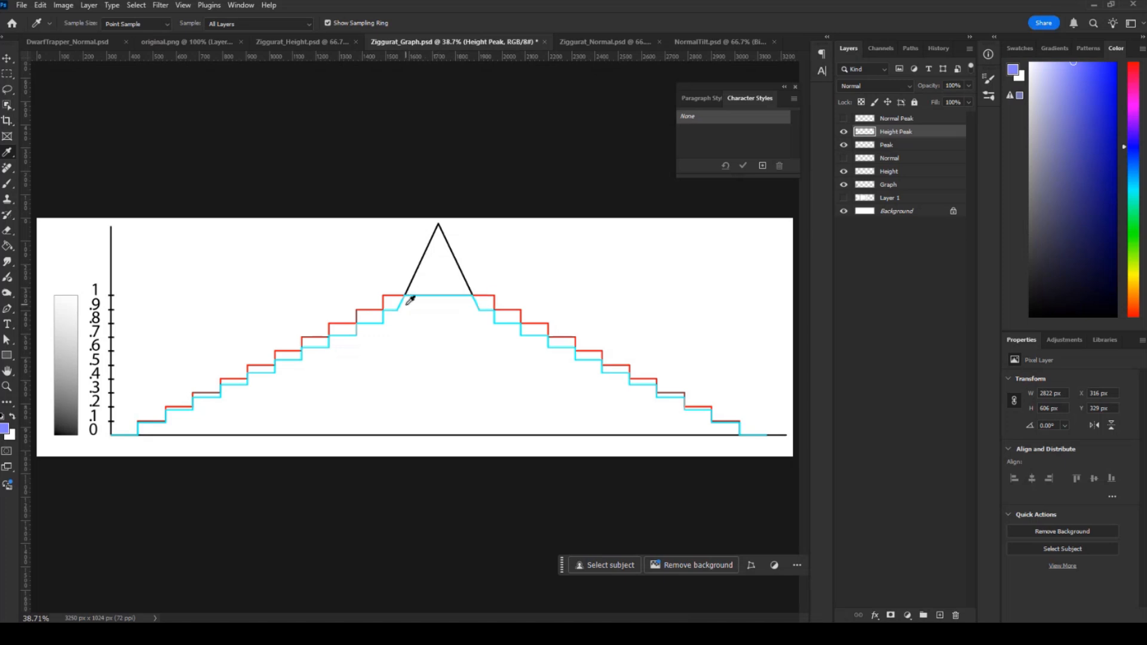
In Ziggurat_Height.psd, show the Peak layer and examine the white centre square at 300% zoom.
click(285, 42)
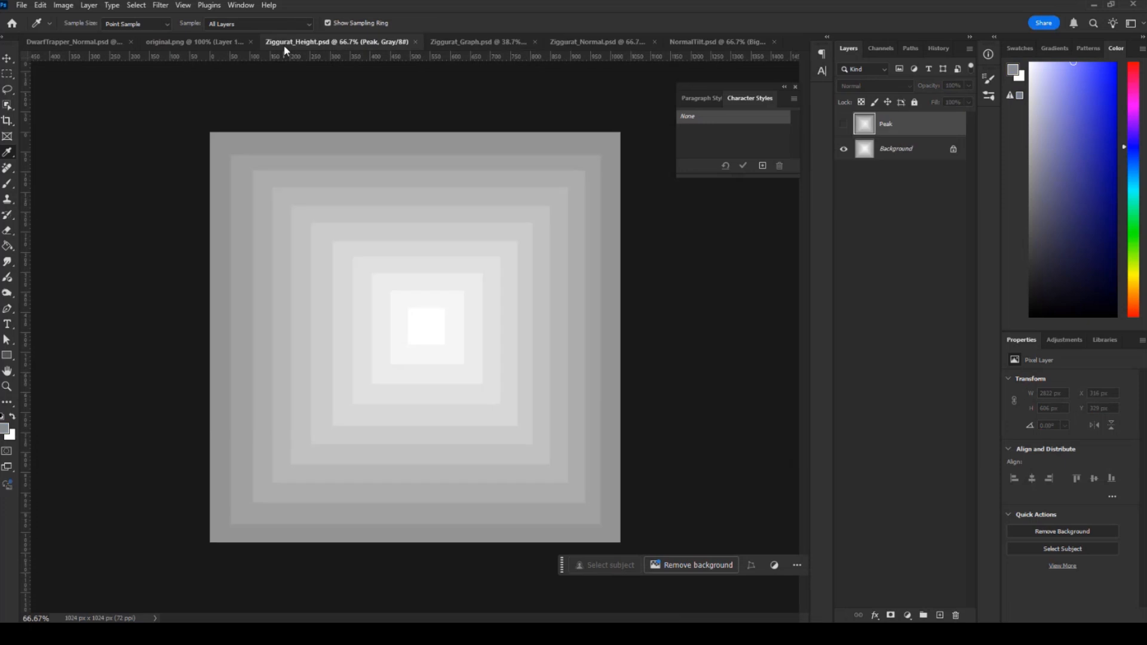
click(844, 125)
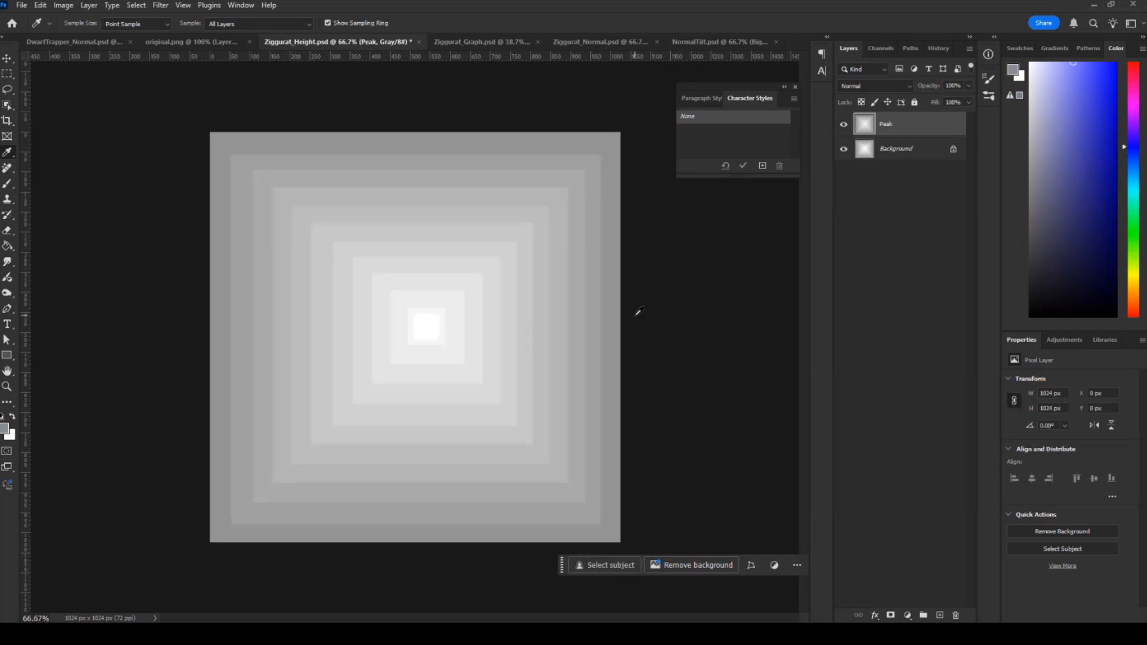
key(ctrl+plus)
key(ctrl+plus)
key(ctrl+plus)
key(ctrl+plus)
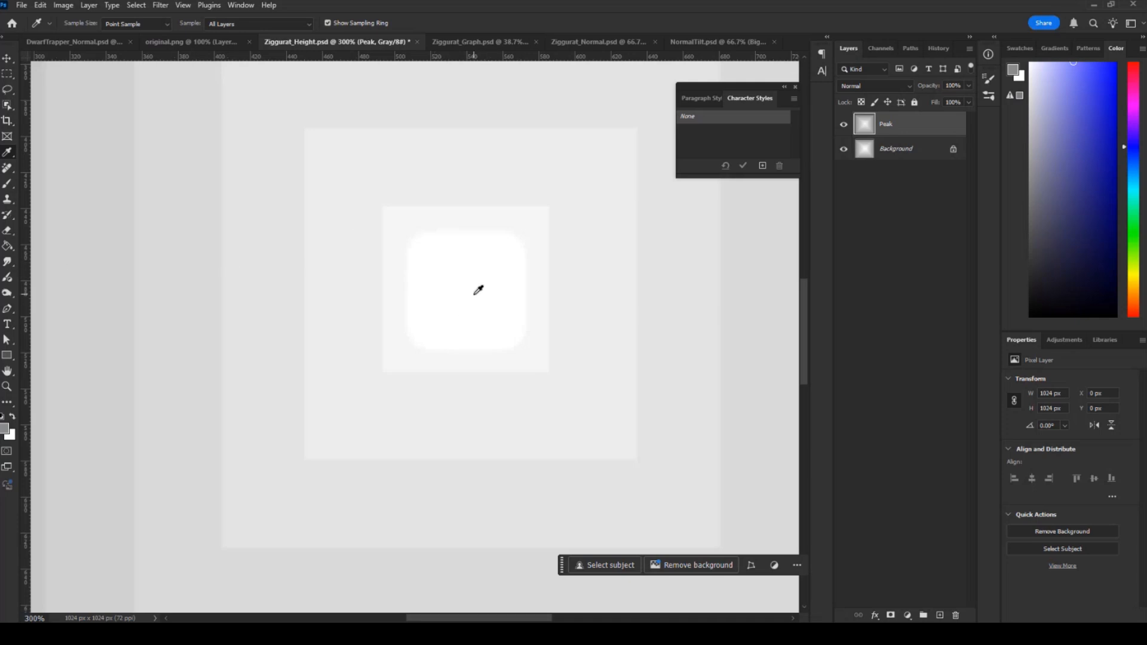
In Ziggurat_Graph.psd, hide the Height and Height Peak layers and show Normal with the Graph axes and Peak outline.
click(452, 43)
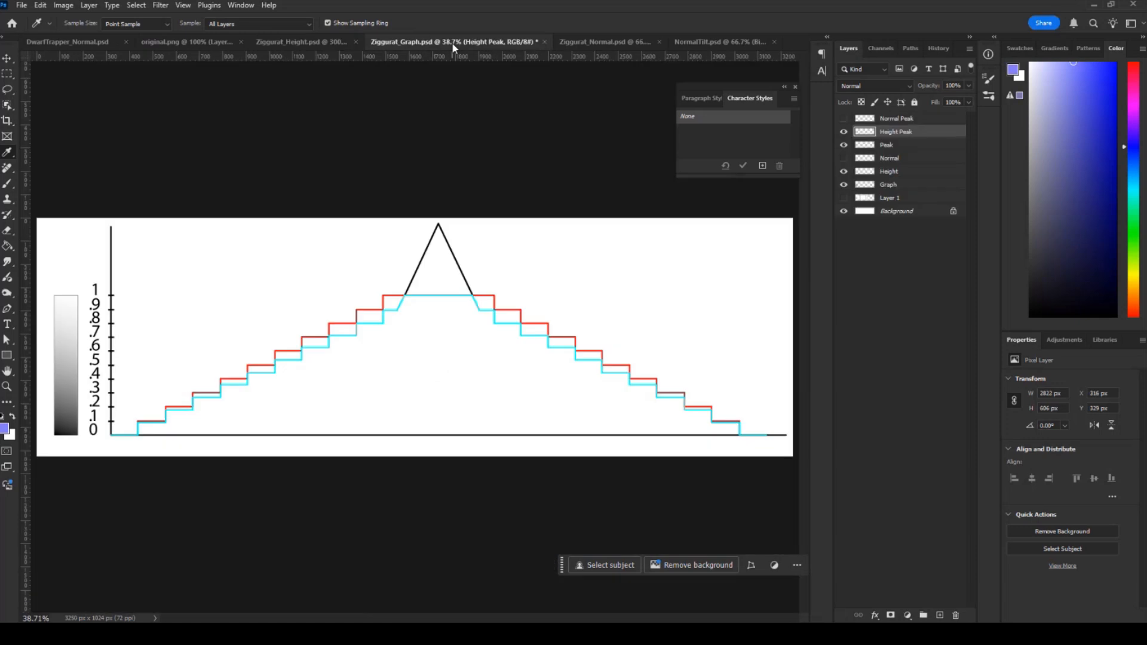
click(843, 184)
click(844, 159)
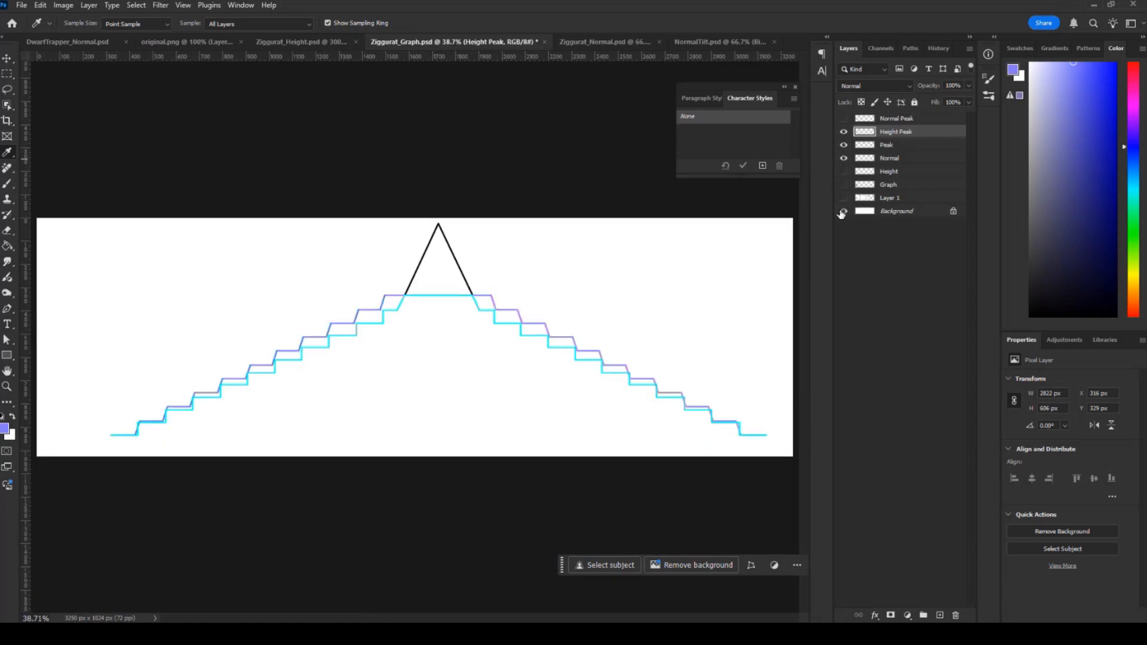
click(844, 159)
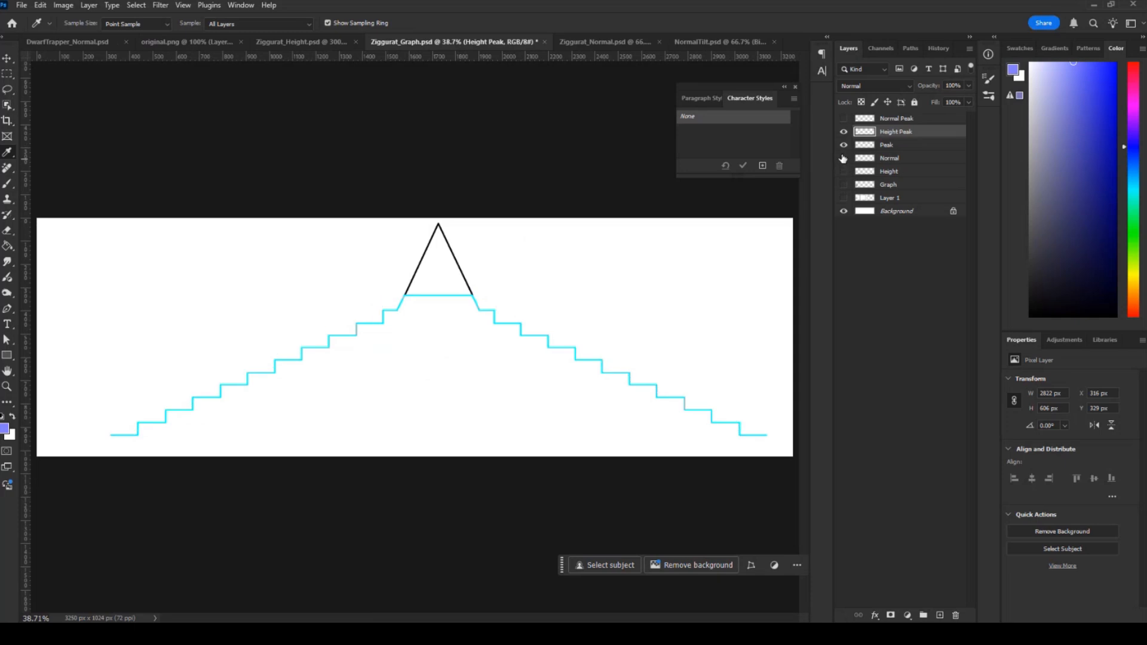
click(844, 159)
click(844, 131)
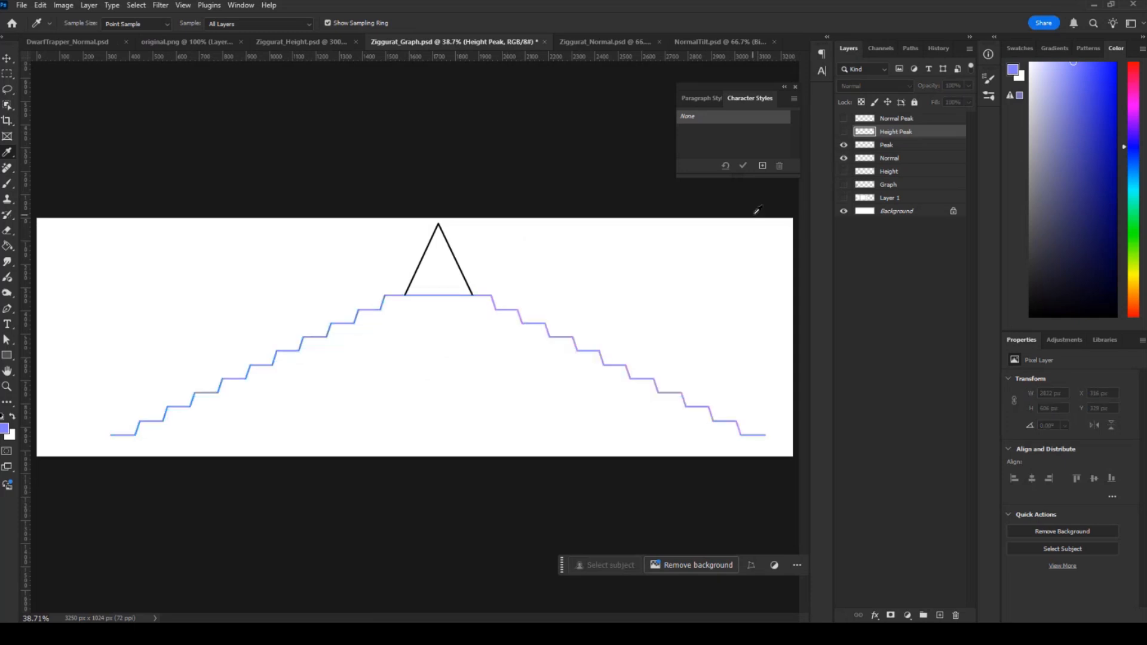
click(843, 185)
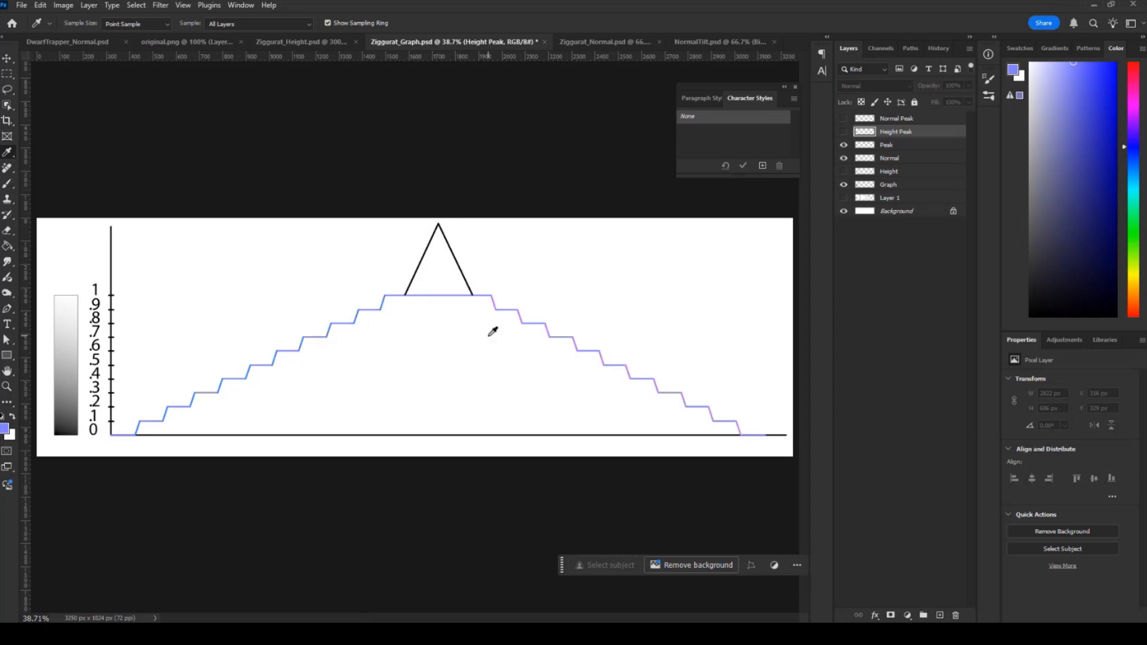
Show the Normal Peak layer in place of Peak and Normal, and examine the colours of the peak's two slopes.
click(843, 120)
drag(842, 147, 841, 158)
key(ctrl+plus)
key(ctrl+plus)
key(ctrl+plus)
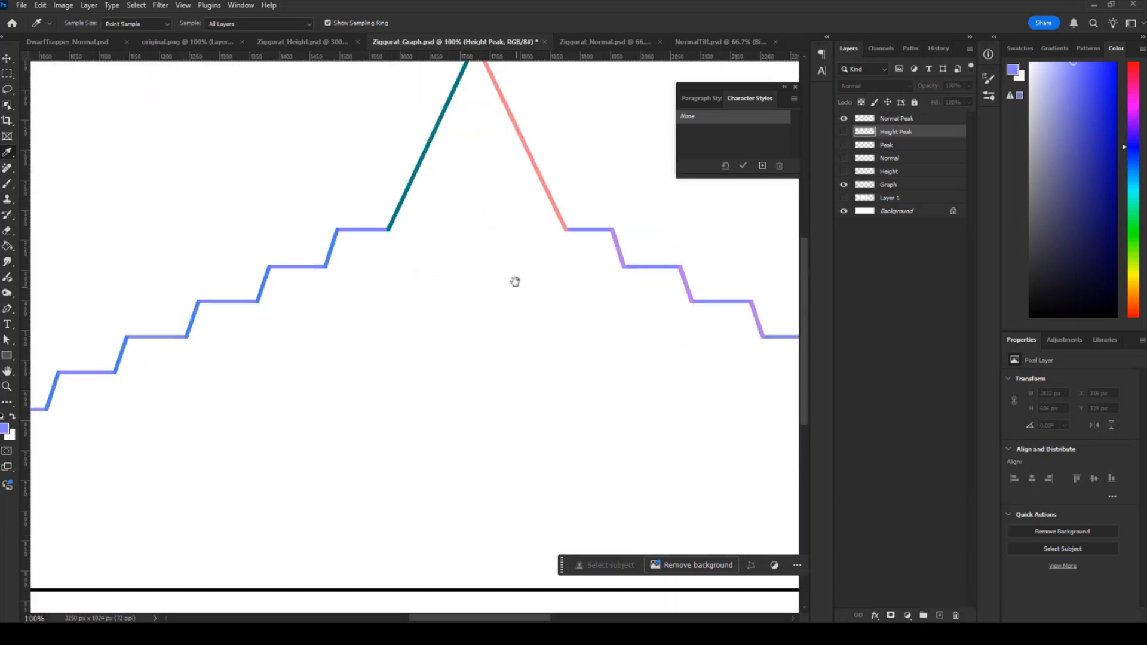
scroll(487, 362, up, 2)
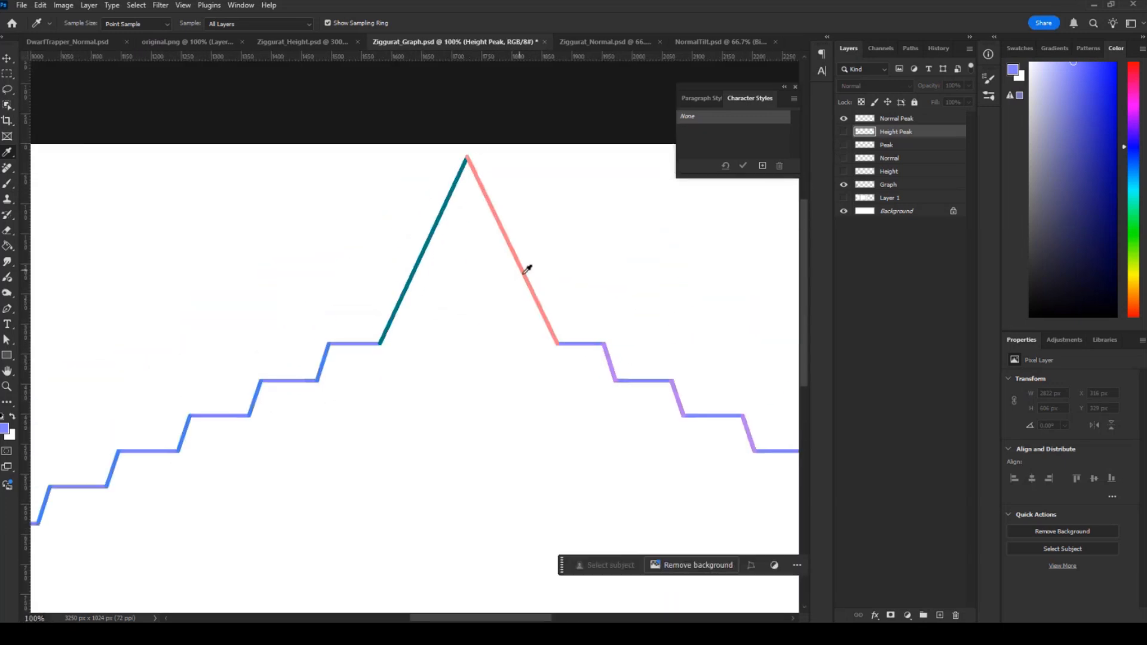
In Ziggurat_Normal.psd, show the Peak layer and examine the coloured pyramid at the centre at 300% zoom.
click(596, 41)
click(844, 125)
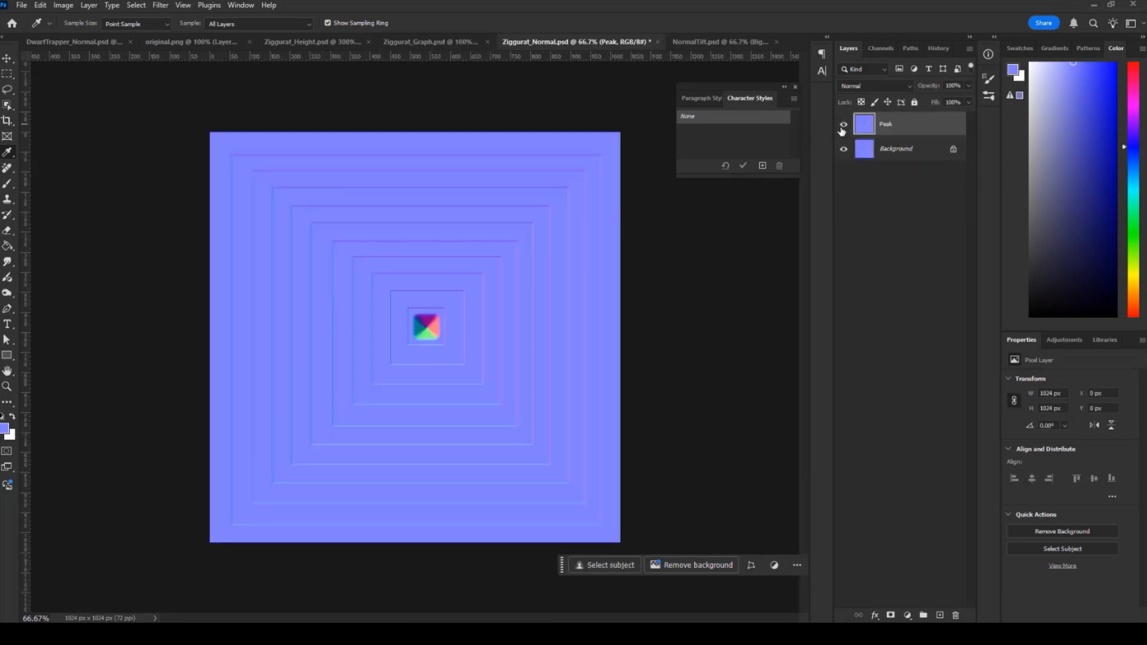
key(ctrl+plus)
key(ctrl+plus)
key(ctrl+plus)
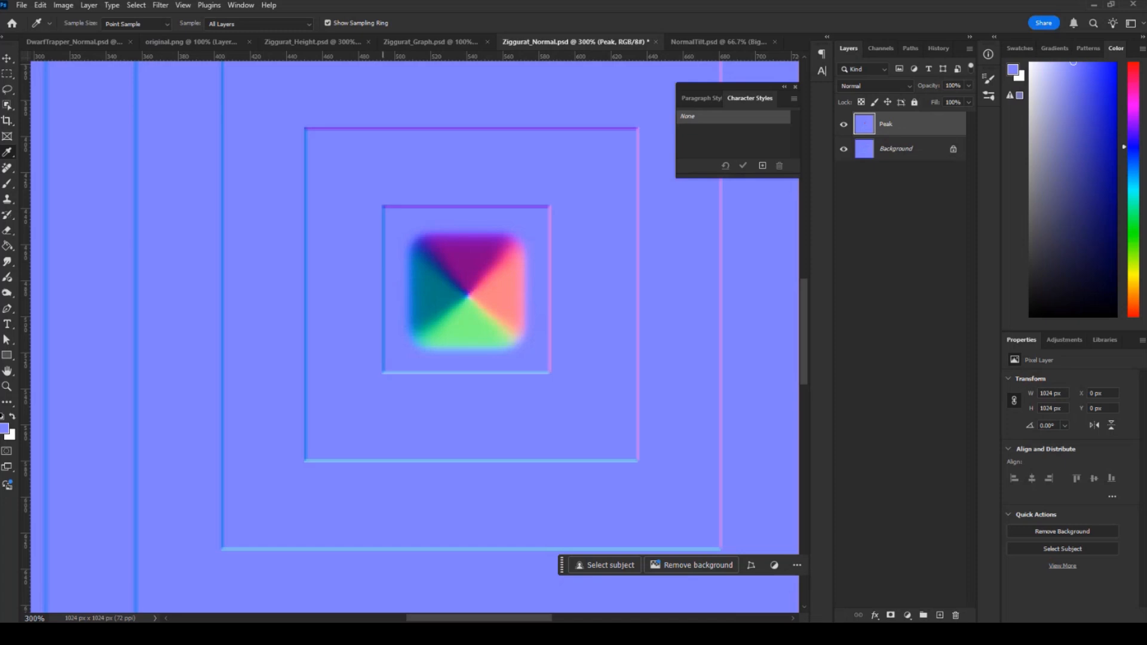
Switch to Maya, show the BumpPeak layer in place of Normal, and examine the plane's centre square up close and from several angles.
key(alt+Tab)
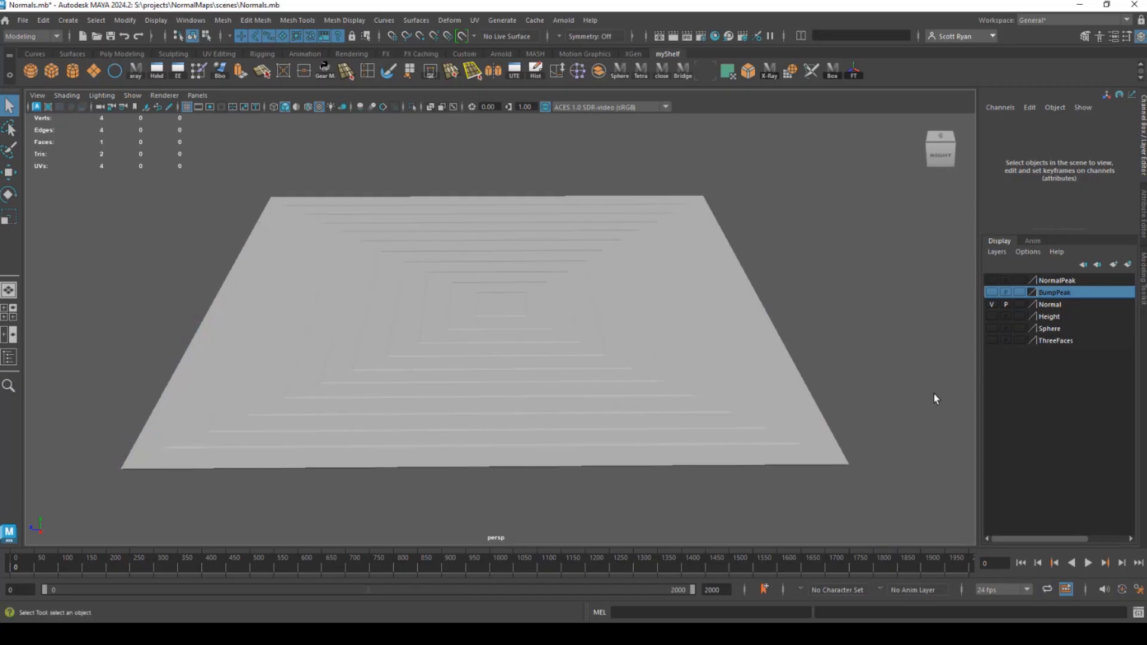
click(991, 305)
click(991, 292)
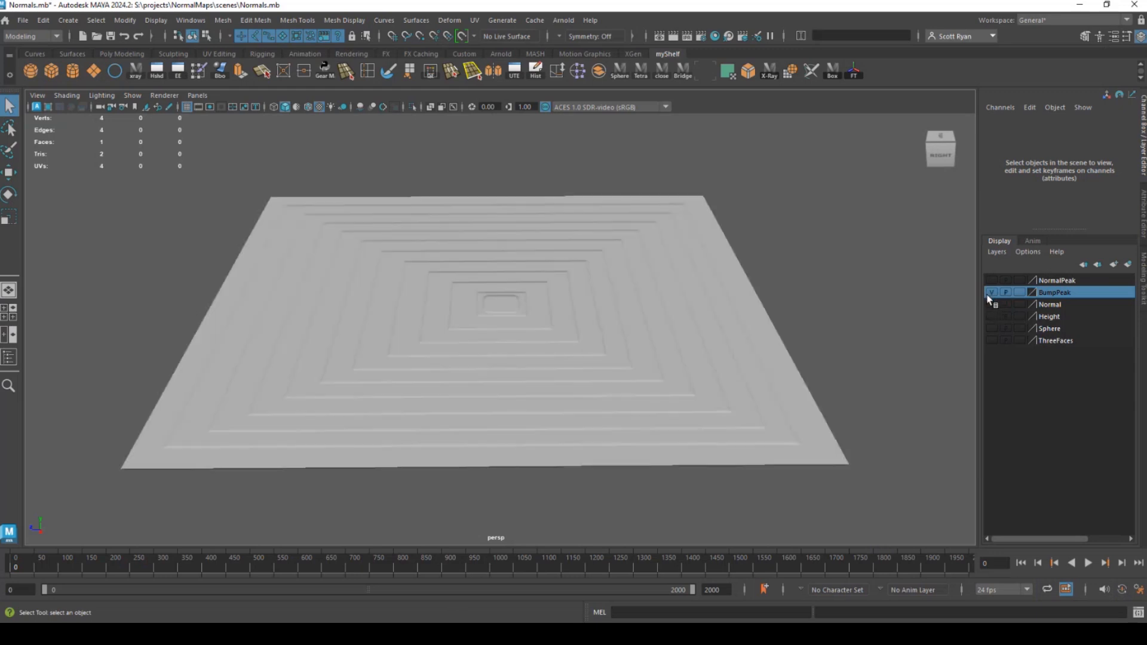
drag(639, 328, 878, 410)
drag(505, 279, 494, 239)
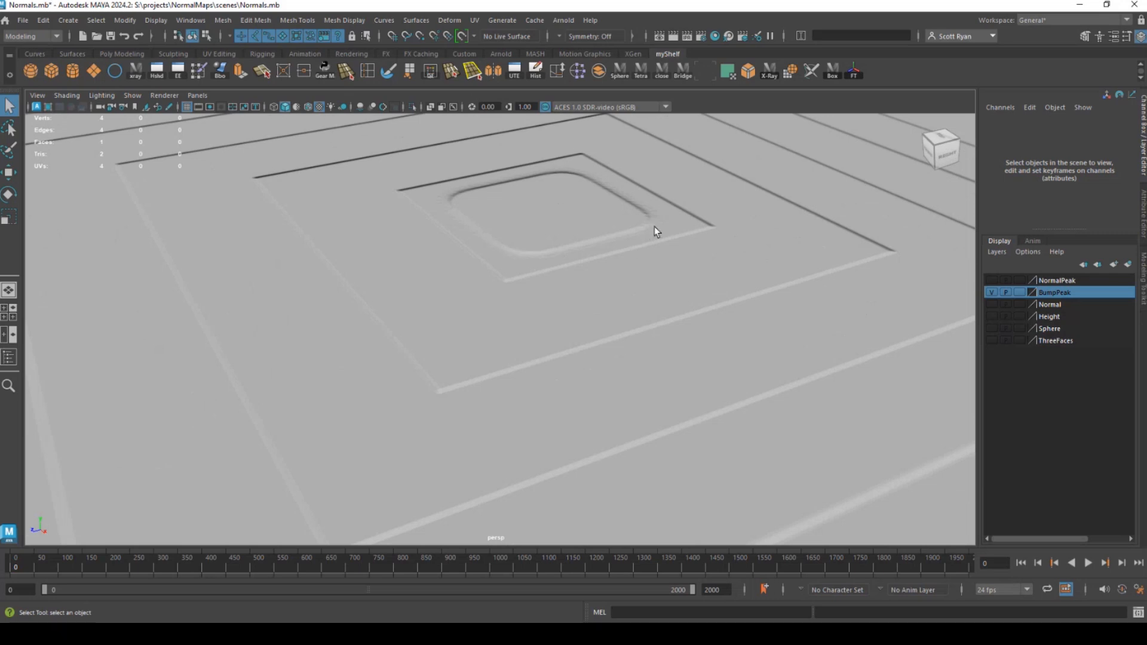
drag(563, 182, 353, 264)
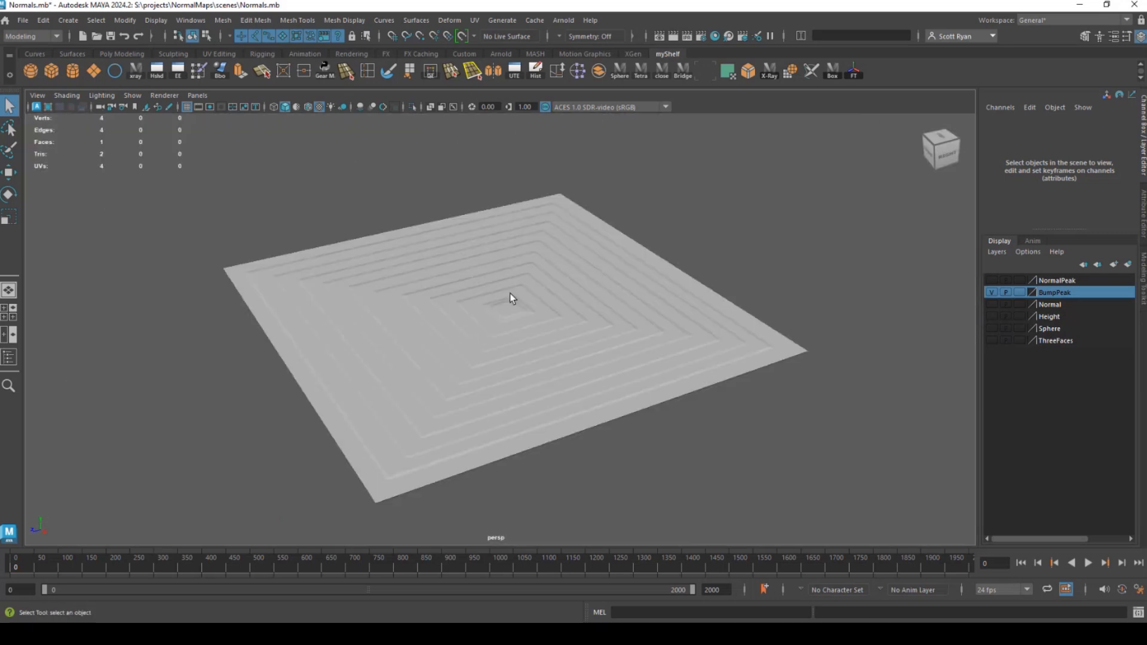
drag(562, 301, 519, 312)
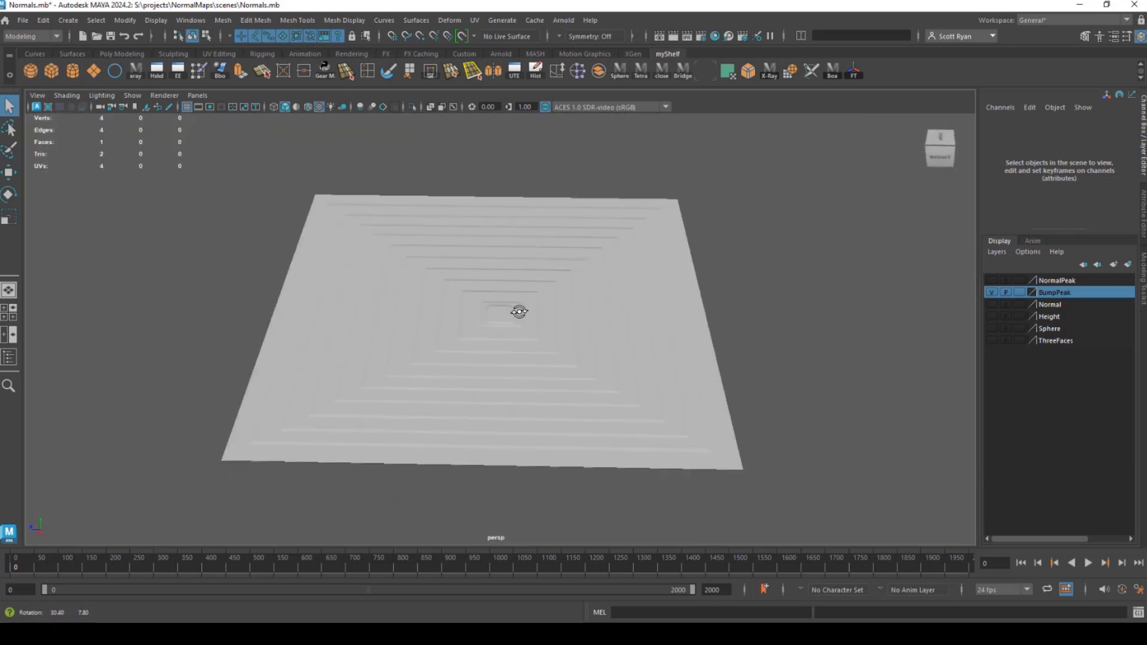
Show the NormalPeak layer in place of BumpPeak and examine the shading of the central peak from different angles.
click(992, 292)
click(992, 292)
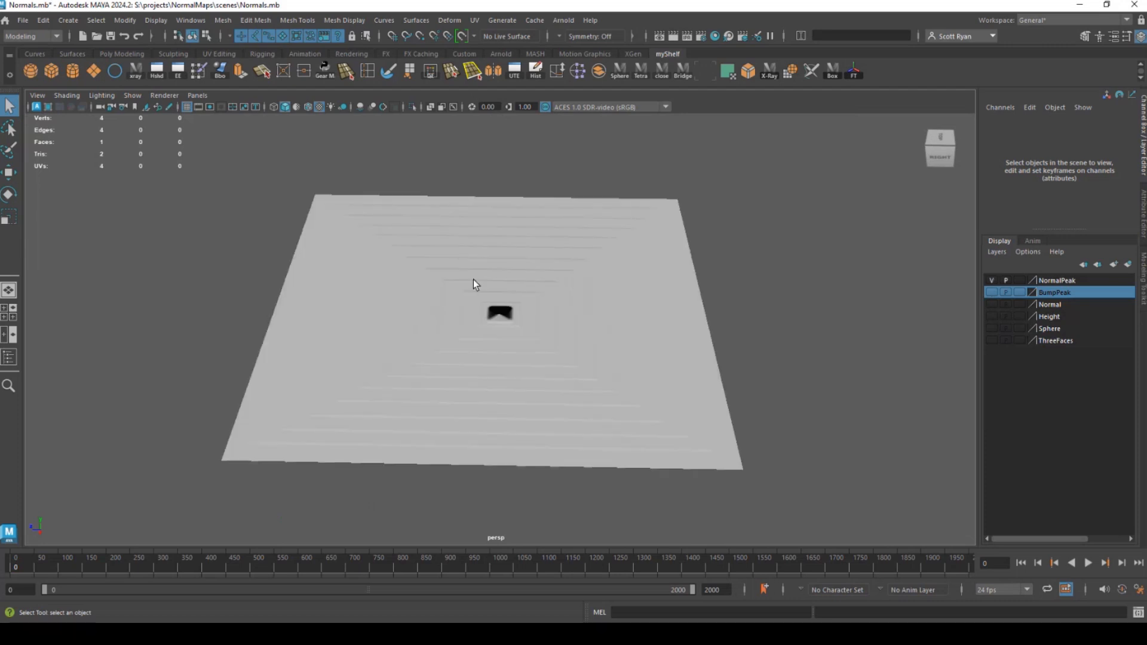
drag(474, 284, 461, 325)
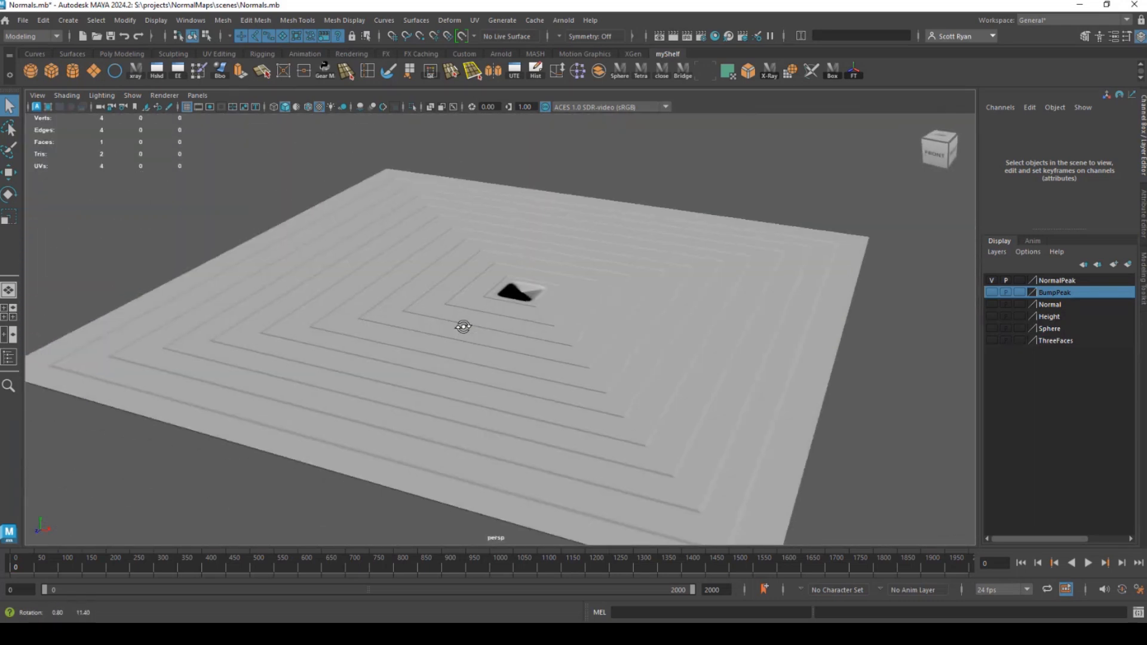
drag(382, 351, 552, 327)
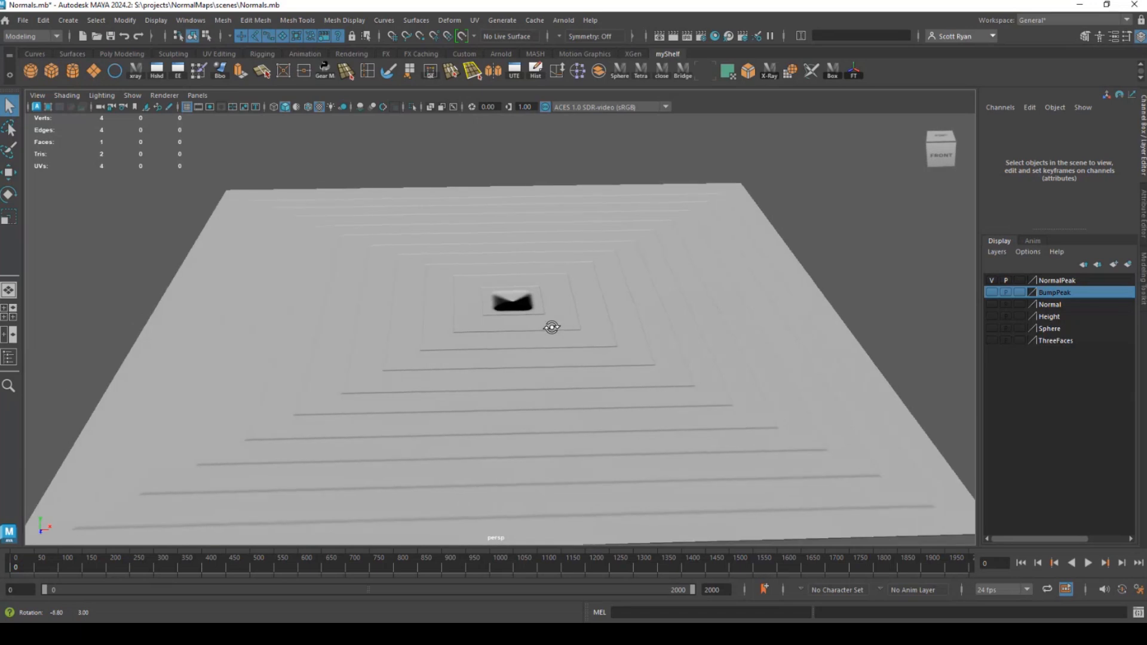